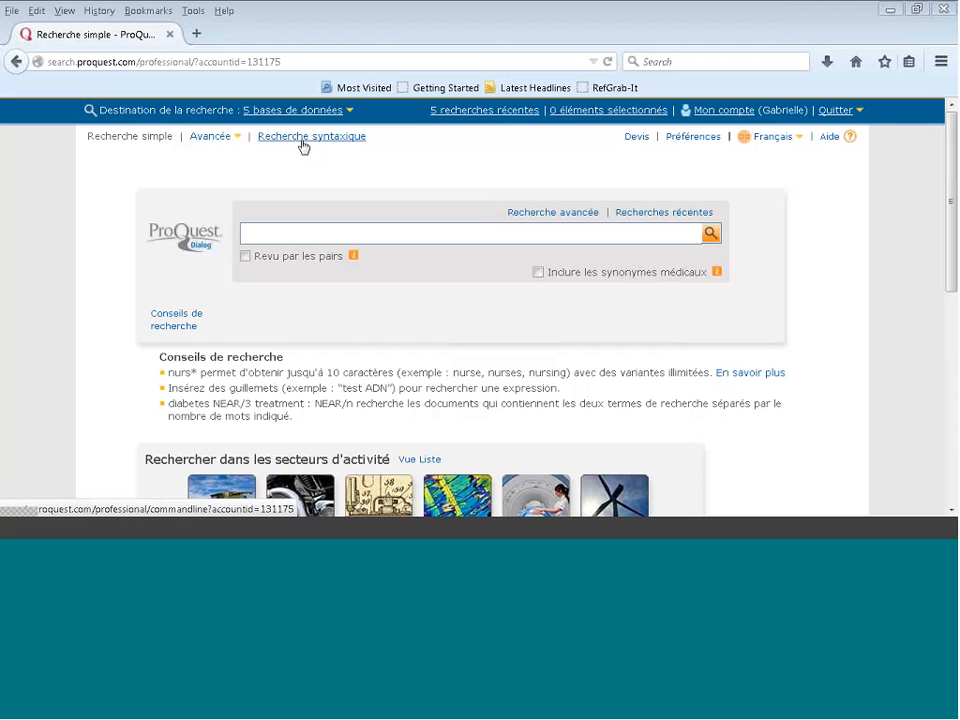
Step: Open the Recherche syntaxique page and review the recent searches, showing the list of databases searched for set S5
{"action": "left_click", "coordinate": [303, 147]}
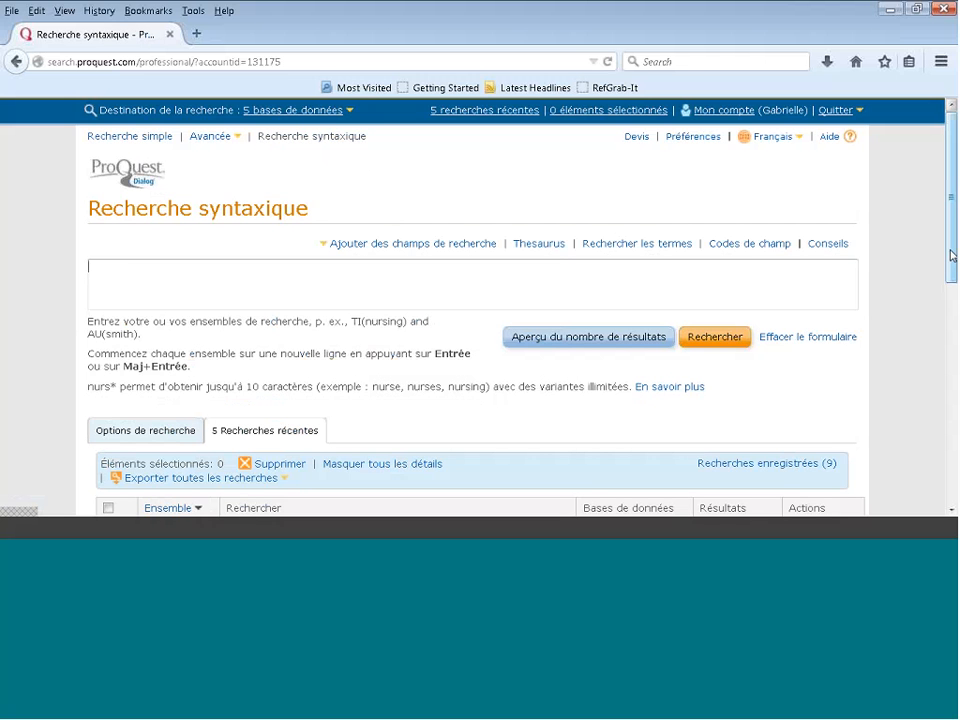
{"action": "left_click_drag", "start_coordinate": [952, 258], "coordinate": [955, 412]}
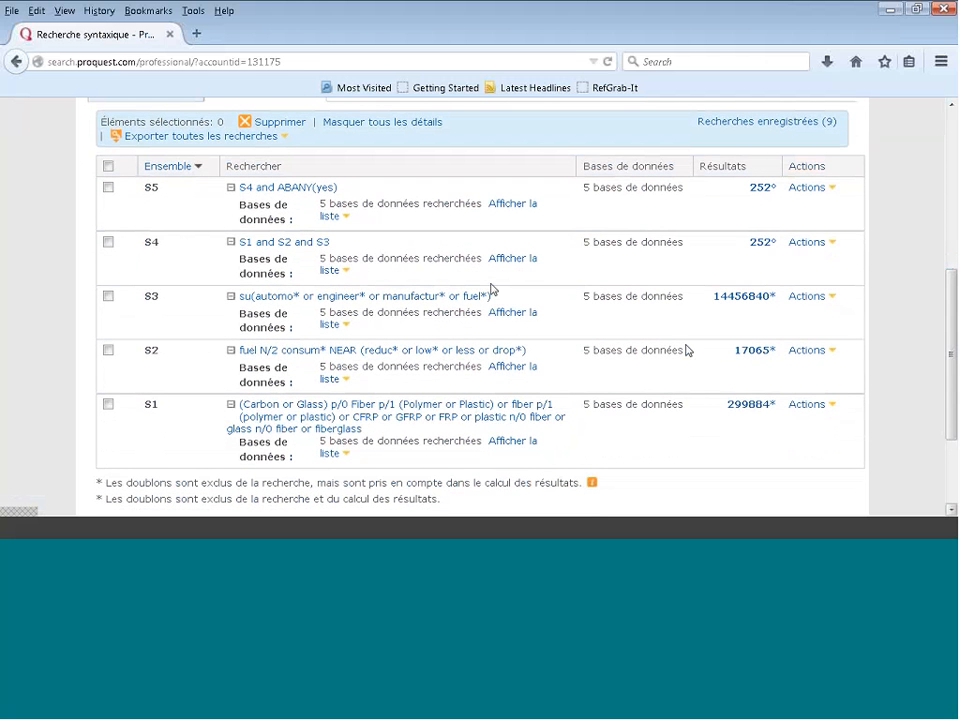
{"action": "left_click", "coordinate": [516, 208]}
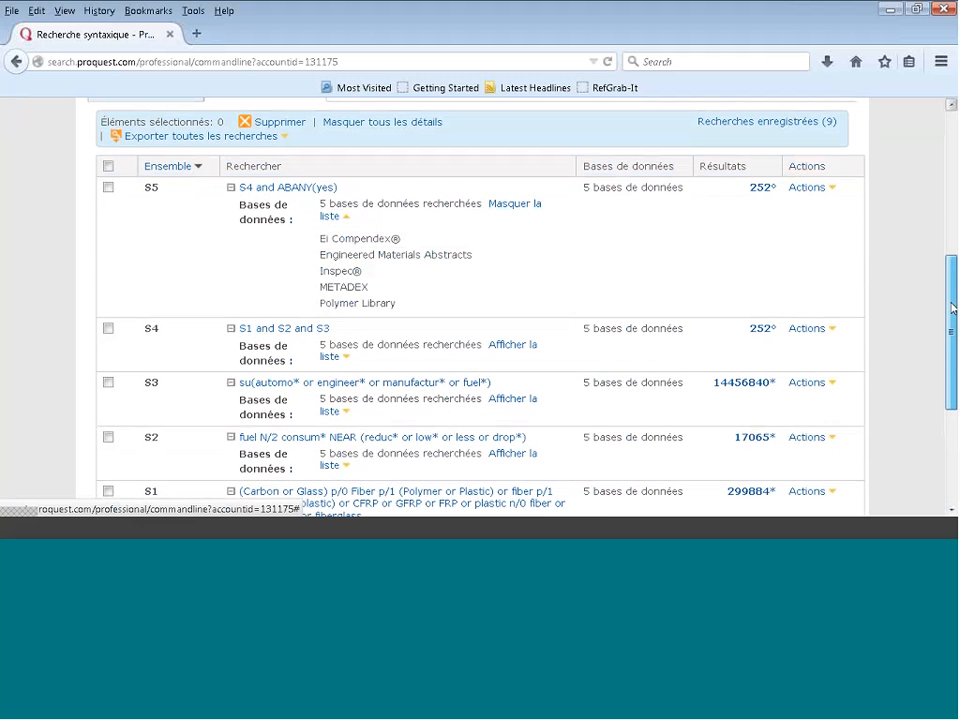
{"action": "left_click_drag", "start_coordinate": [953, 308], "coordinate": [953, 360]}
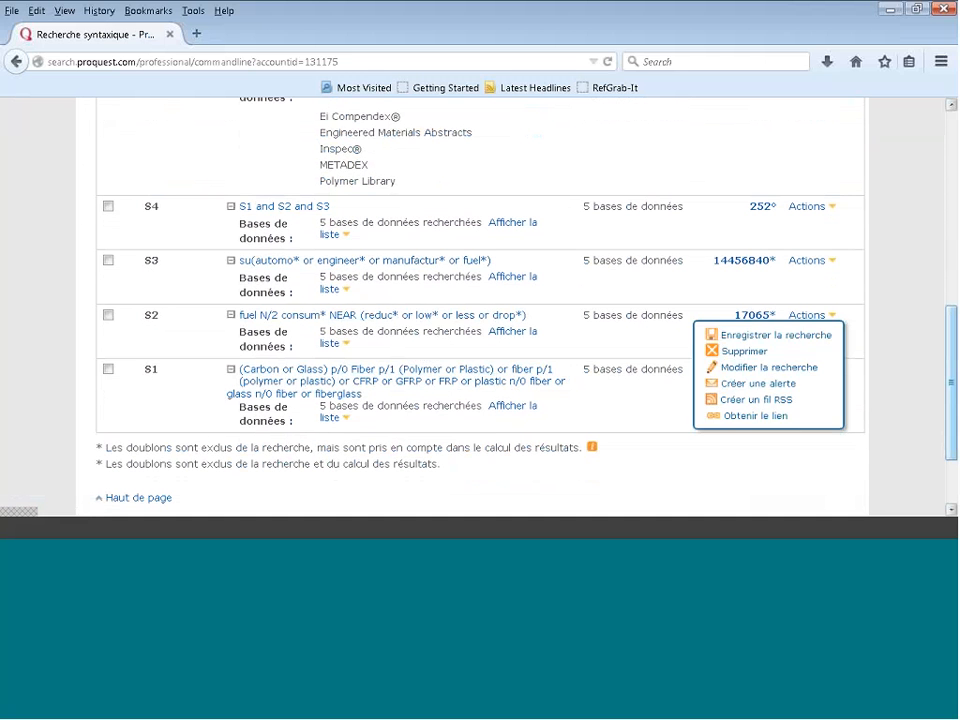
{"action": "left_click_drag", "start_coordinate": [952, 311], "coordinate": [952, 240]}
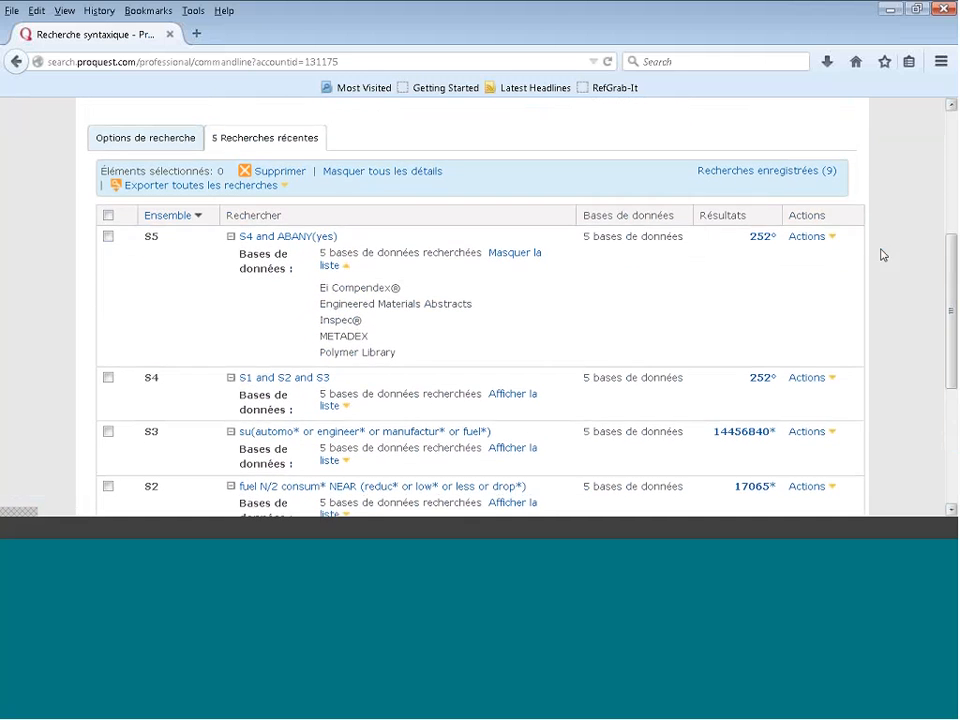
Step: Open the results of recent search S5, "S4 and ABANY(yes)"
{"action": "mouse_move", "coordinate": [817, 243]}
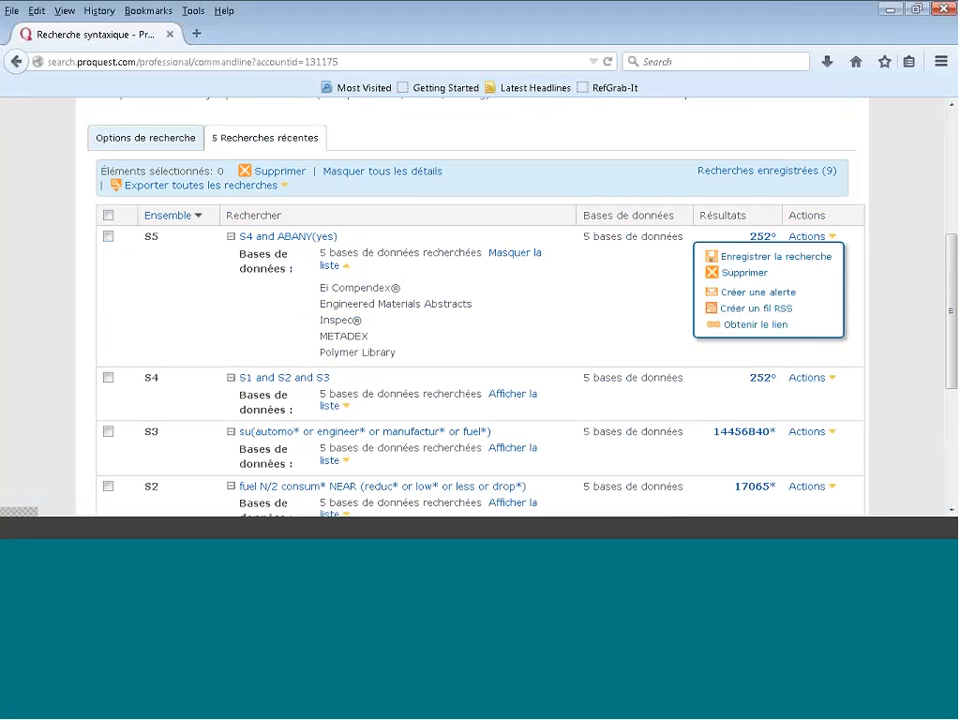
{"action": "left_click", "coordinate": [632, 279]}
{"action": "left_click", "coordinate": [762, 237]}
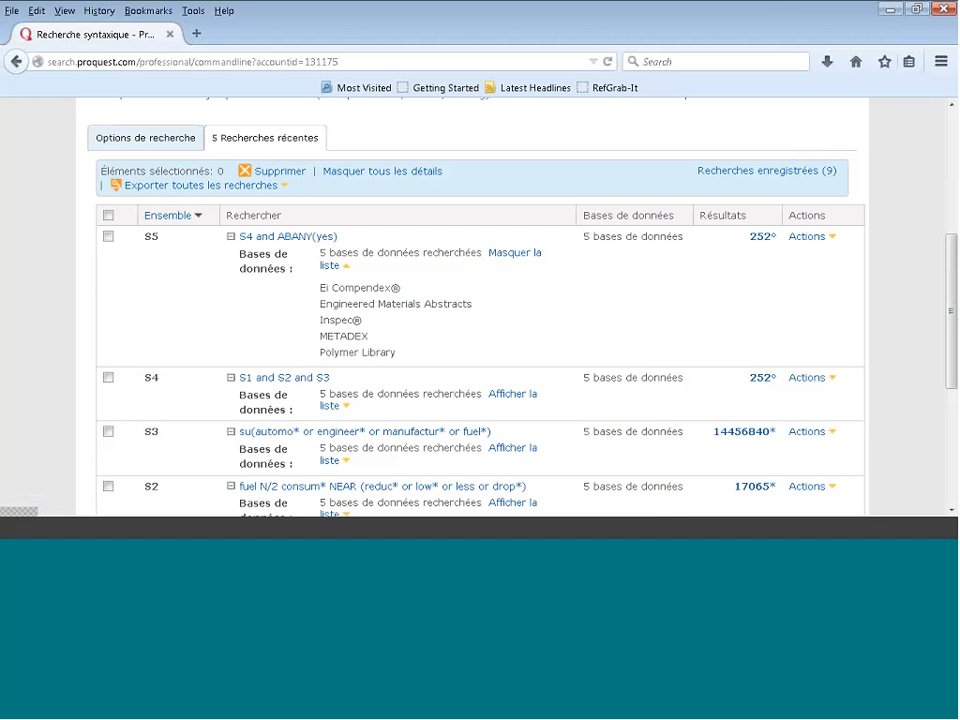
{"action": "double_click", "coordinate": [763, 239]}
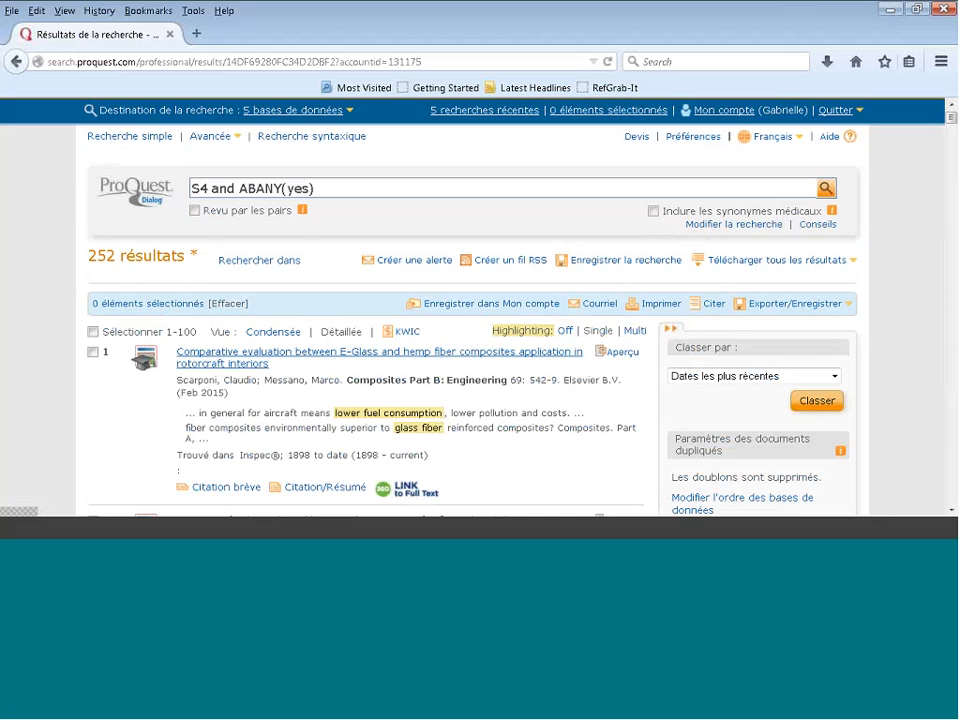
Step: Return to the recent searches and start creating an alert for set S5, "S4 and ABANY(yes)"
{"action": "left_click", "coordinate": [455, 113]}
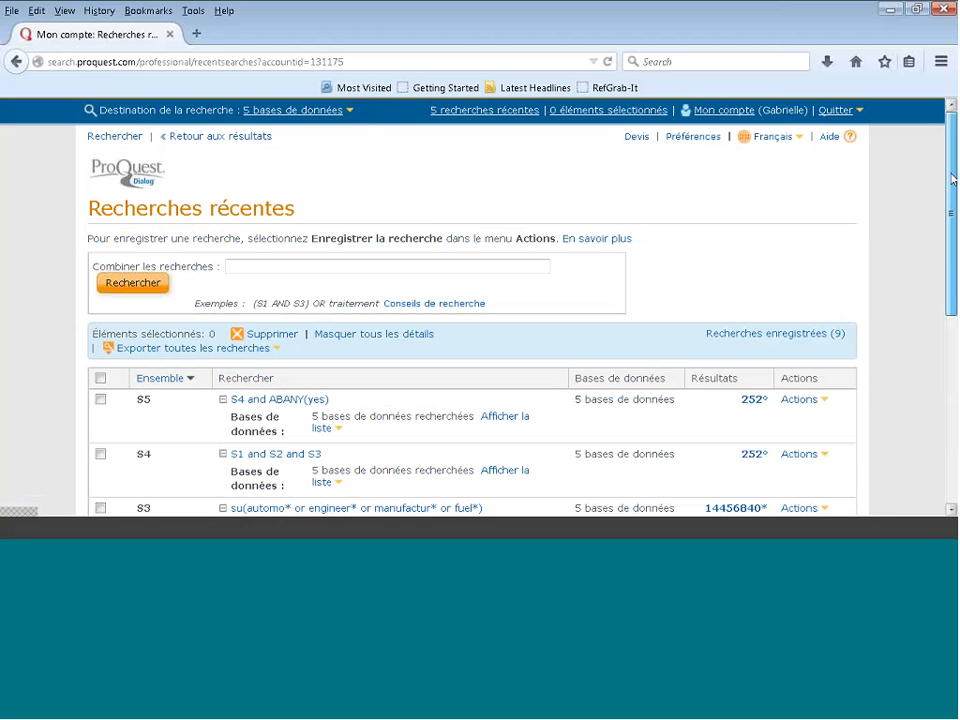
{"action": "left_click_drag", "start_coordinate": [950, 180], "coordinate": [952, 258]}
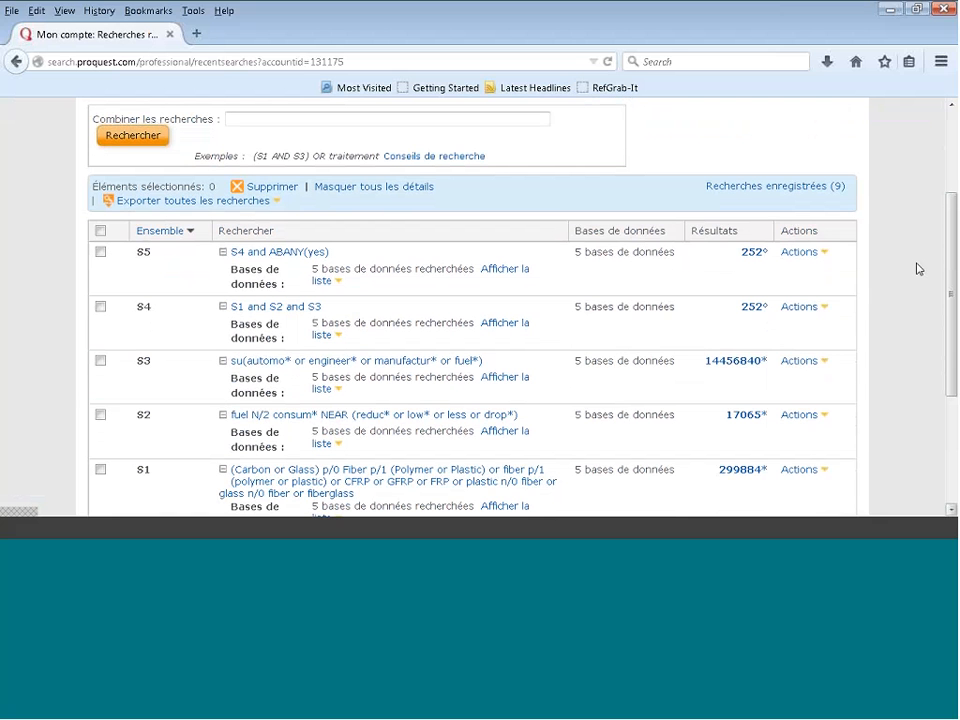
{"action": "left_click", "coordinate": [812, 256]}
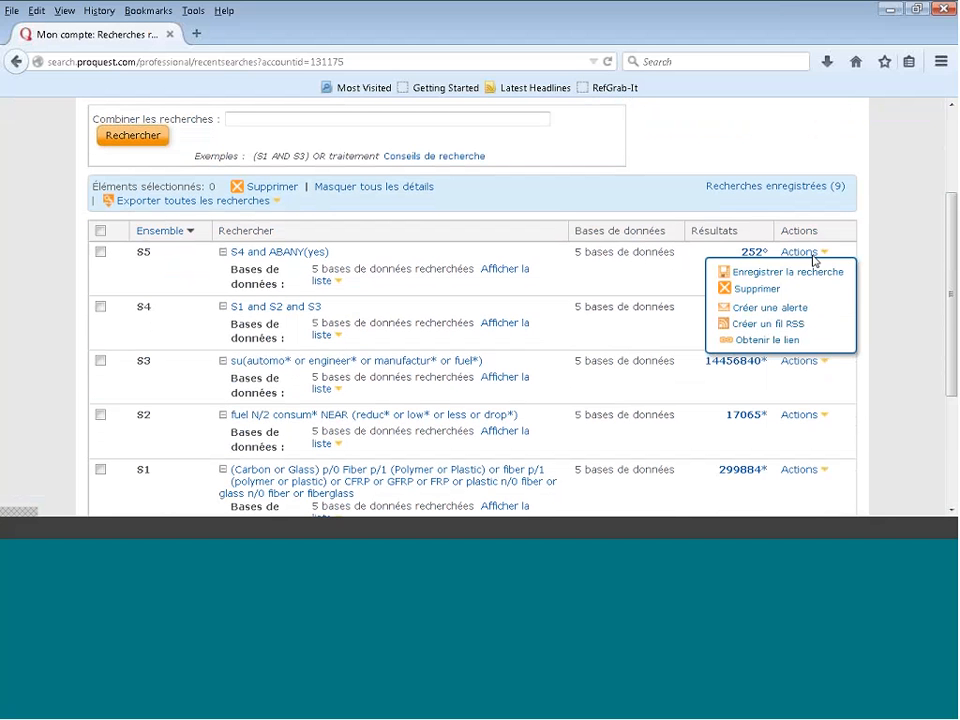
{"action": "left_click", "coordinate": [748, 314]}
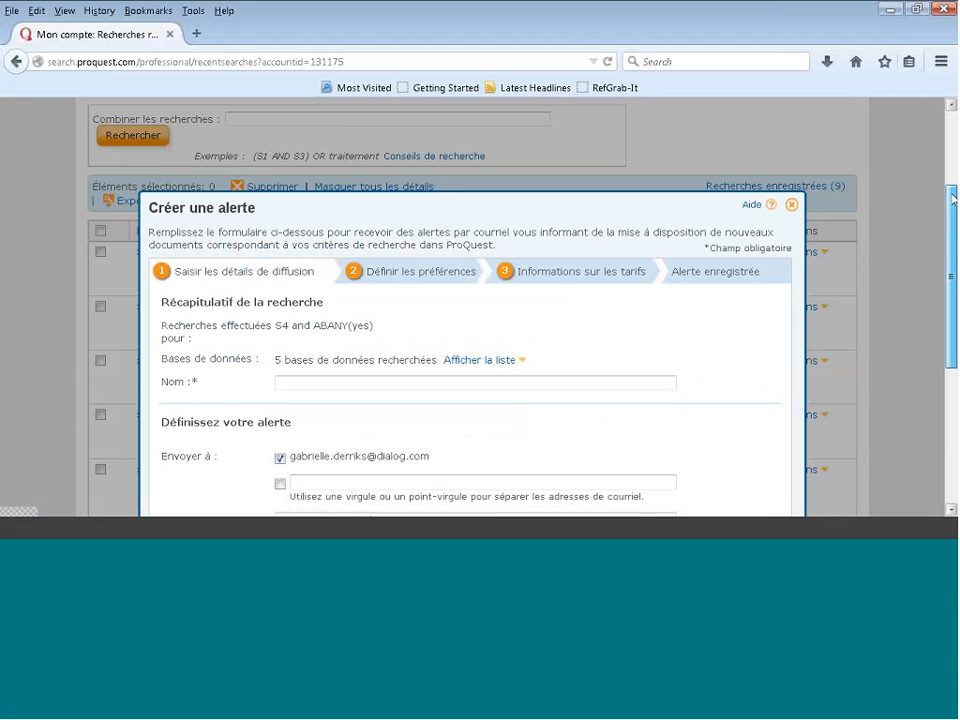
Step: Name the alert "reinforced polymer", reusing the previously entered name
{"action": "left_click_drag", "start_coordinate": [953, 197], "coordinate": [953, 253]}
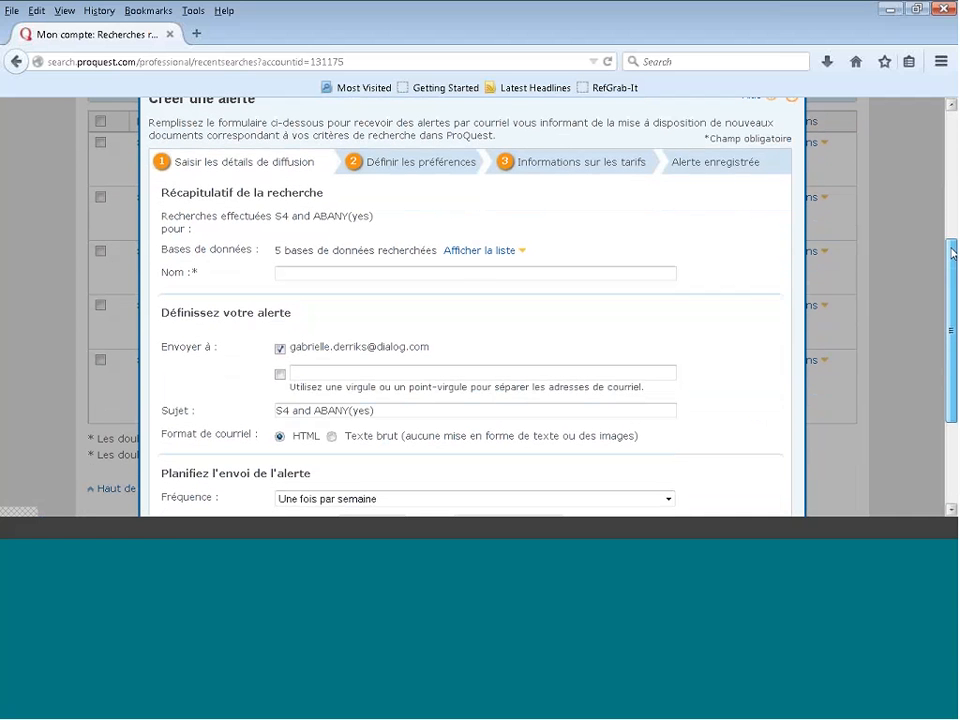
{"action": "left_click", "coordinate": [465, 278]}
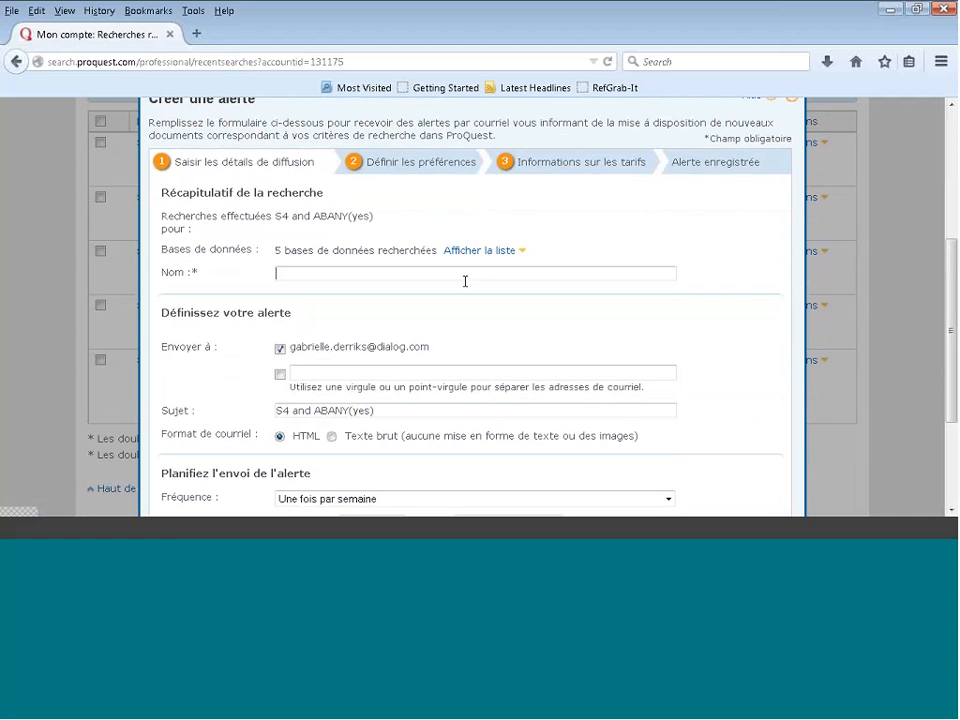
{"action": "left_click", "coordinate": [290, 273]}
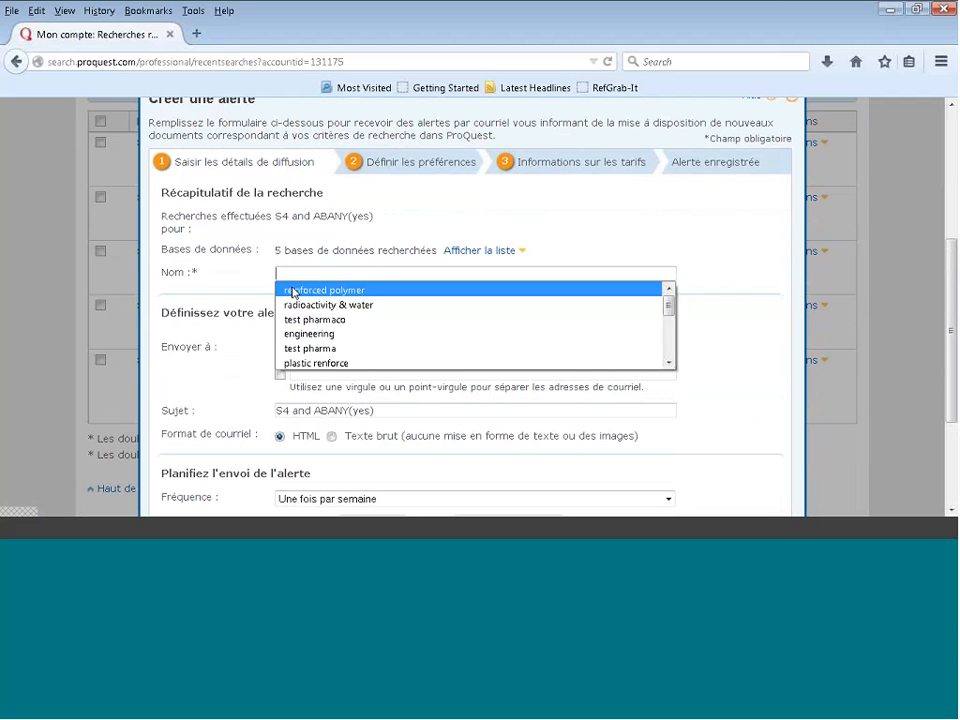
{"action": "left_click", "coordinate": [293, 291]}
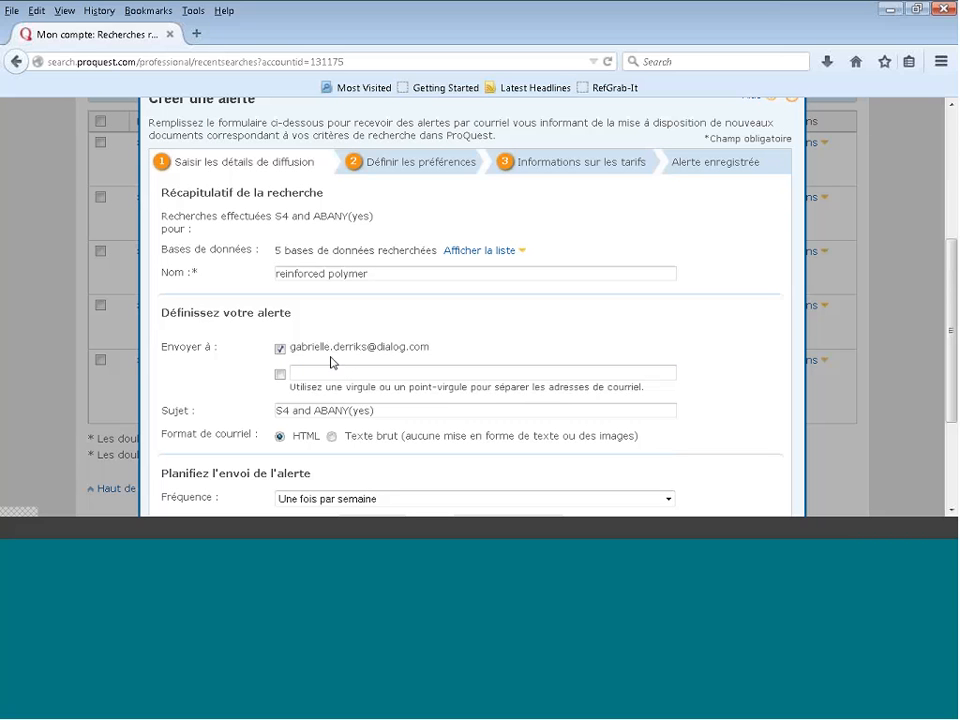
{"action": "left_click", "coordinate": [280, 376]}
{"action": "left_click", "coordinate": [279, 348]}
{"action": "left_click", "coordinate": [279, 348]}
{"action": "left_click", "coordinate": [280, 374]}
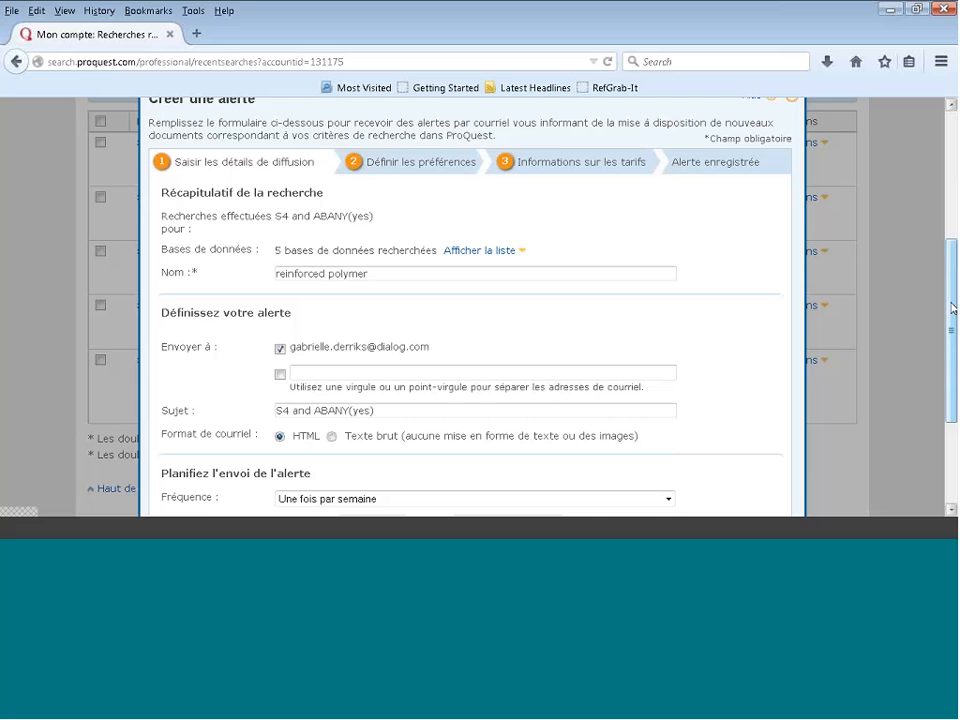
Step: Replace the alert's e-mail subject with the alert name, "reinforced polymer"
{"action": "left_click_drag", "start_coordinate": [952, 308], "coordinate": [952, 355]}
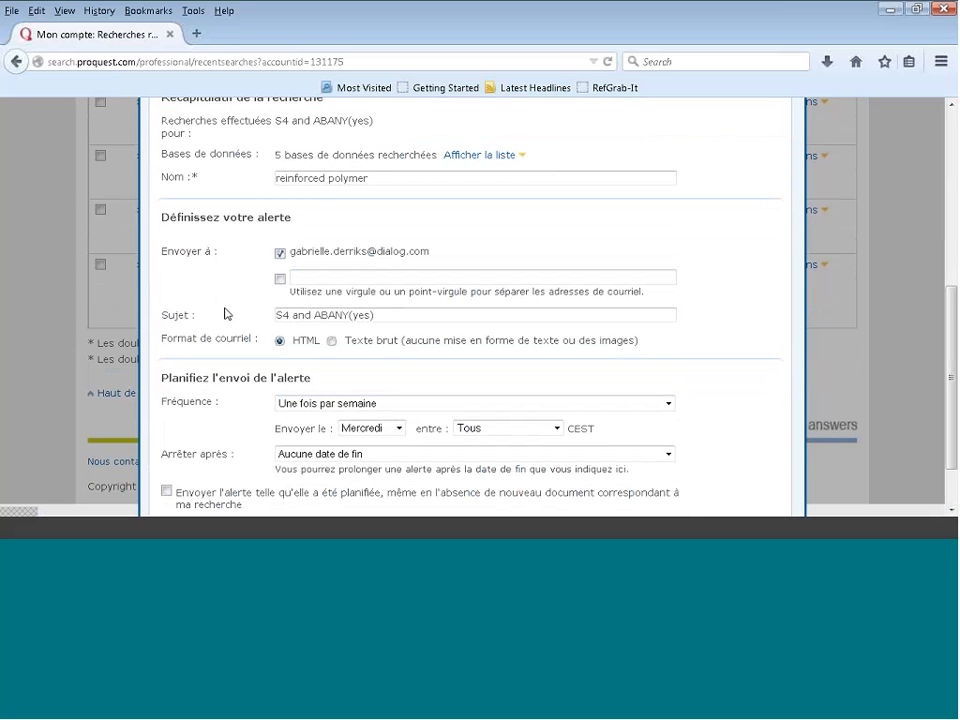
{"action": "left_click", "coordinate": [380, 314]}
{"action": "left_click_drag", "start_coordinate": [380, 314], "coordinate": [262, 317]}
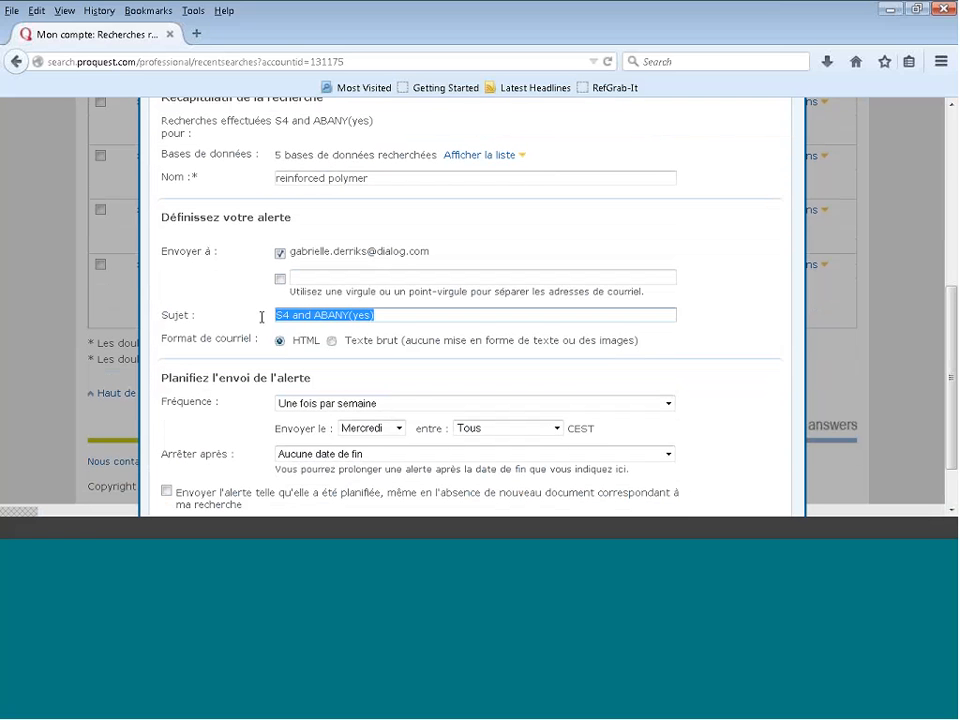
{"action": "key", "text": "BackSpace"}
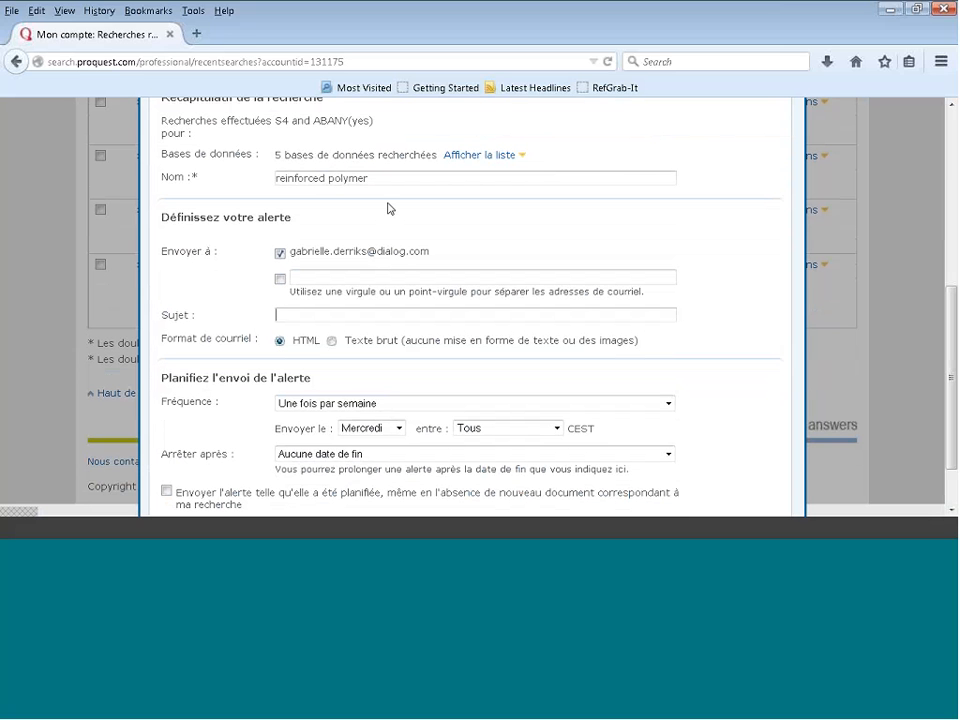
{"action": "left_click_drag", "start_coordinate": [368, 179], "coordinate": [277, 184]}
{"action": "key", "text": "ctrl+c"}
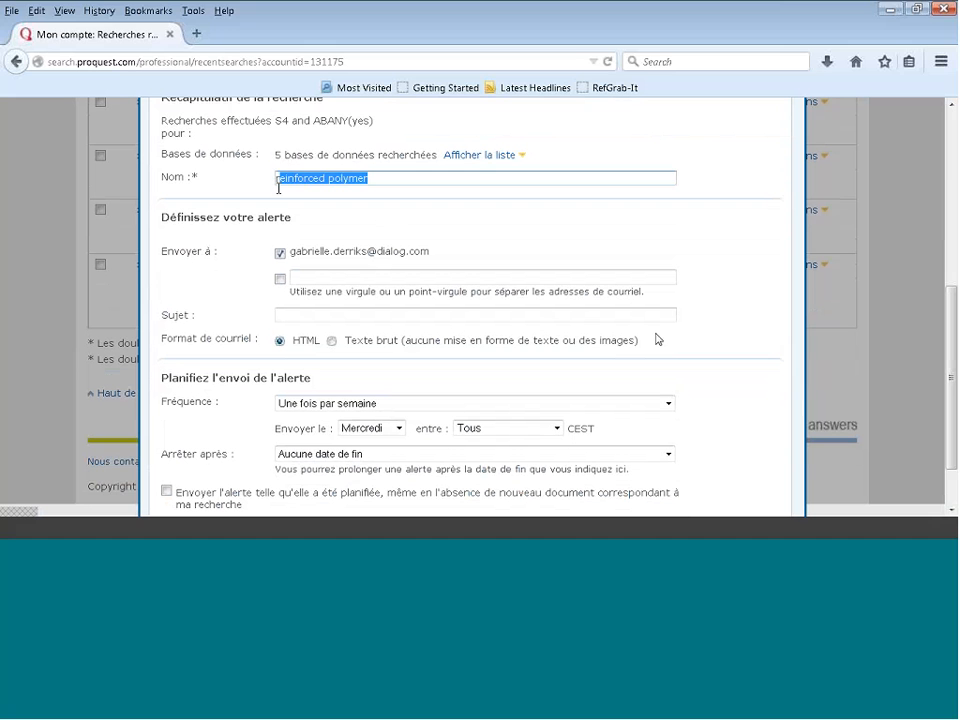
{"action": "left_click", "coordinate": [362, 314]}
{"action": "key", "text": "ctrl+v"}
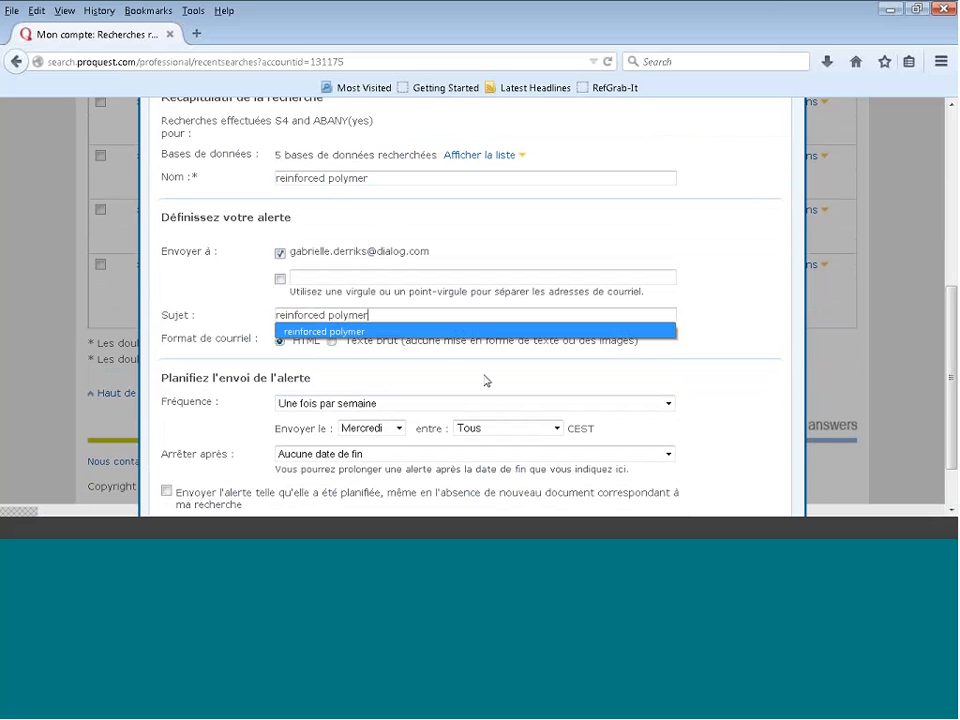
{"action": "left_click", "coordinate": [738, 356]}
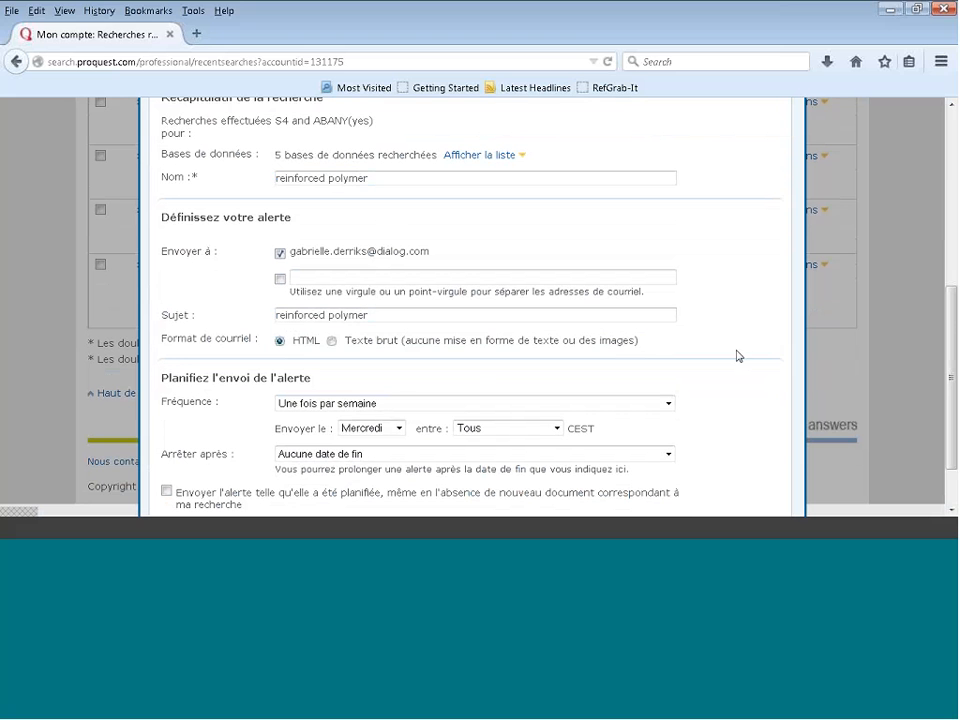
Step: Examine the alert's scheduling choices for frequency, sending day, time window and end date, keeping the current selections
{"action": "left_click_drag", "start_coordinate": [952, 315], "coordinate": [953, 350]}
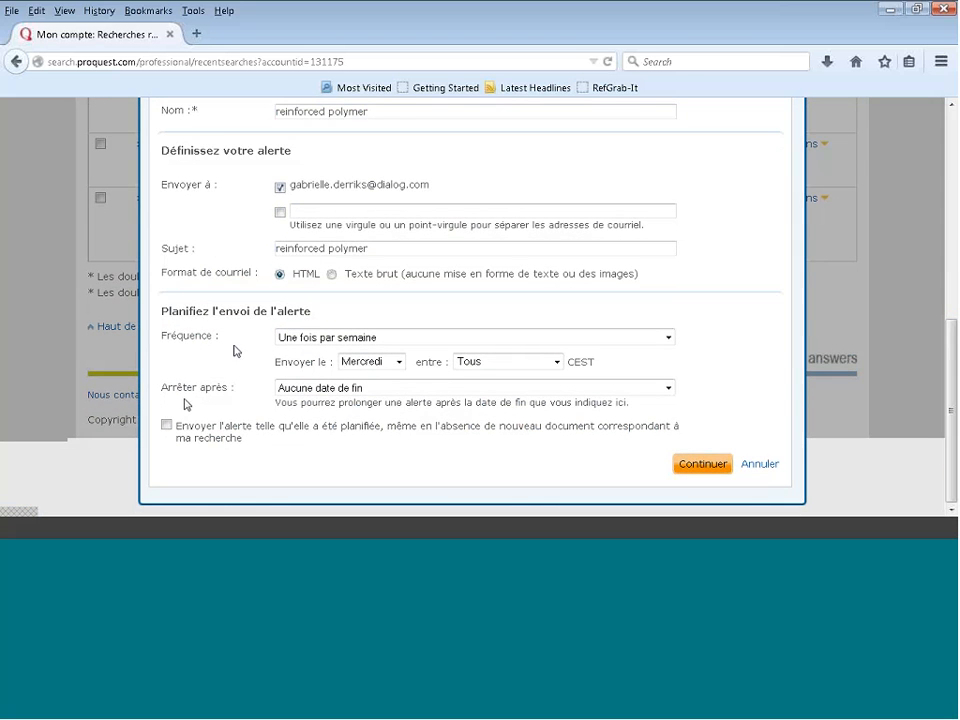
{"action": "left_click", "coordinate": [668, 338]}
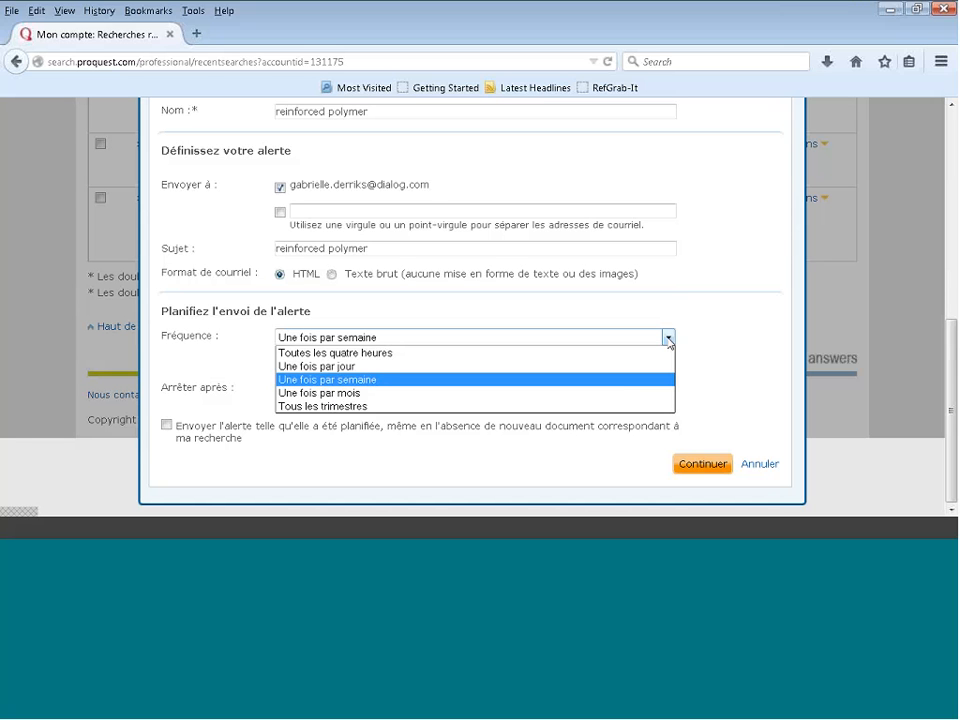
{"action": "left_click", "coordinate": [718, 343]}
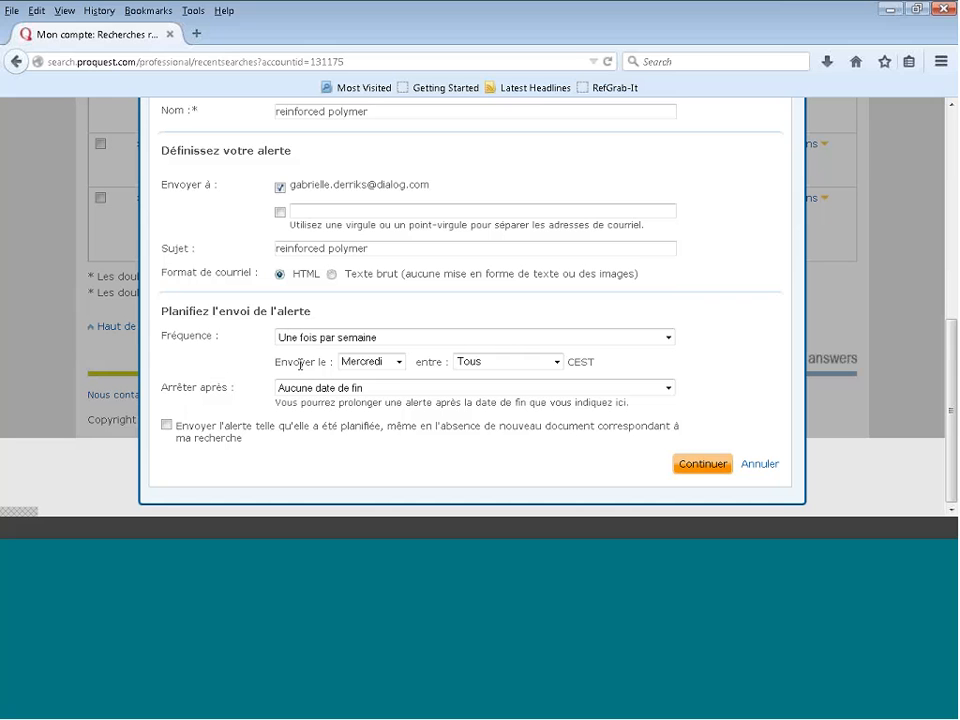
{"action": "left_click", "coordinate": [398, 362]}
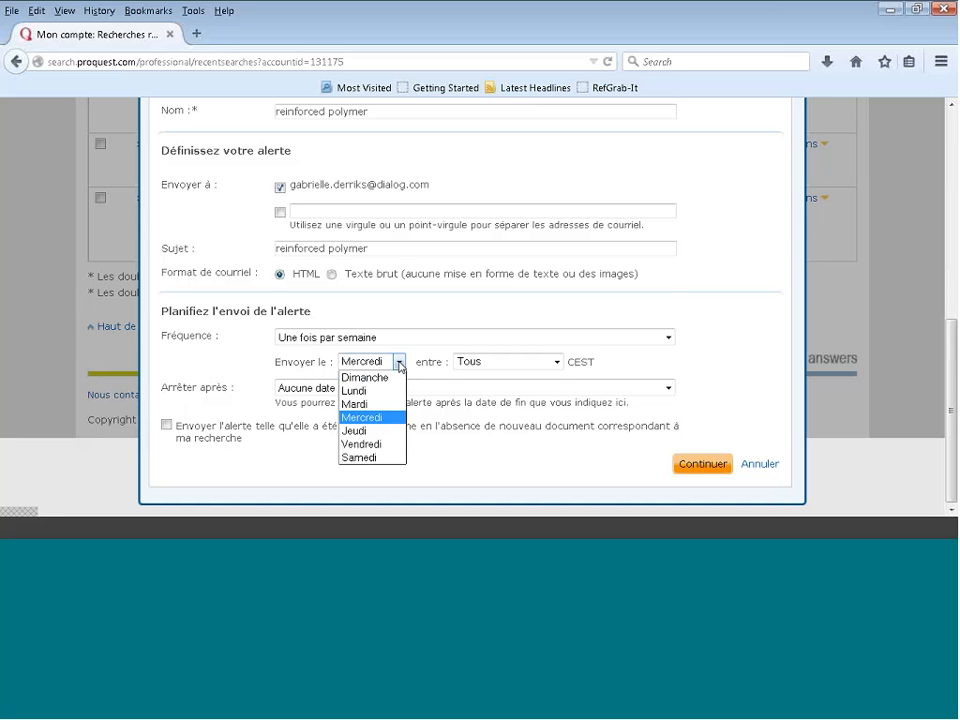
{"action": "left_click", "coordinate": [556, 362]}
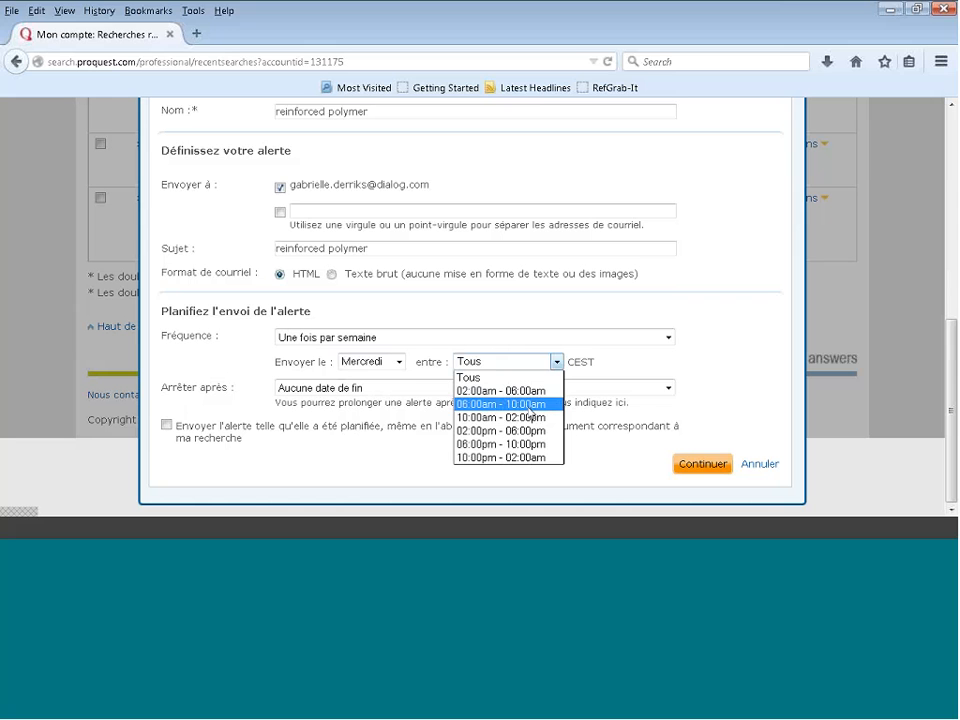
{"action": "left_click", "coordinate": [619, 368]}
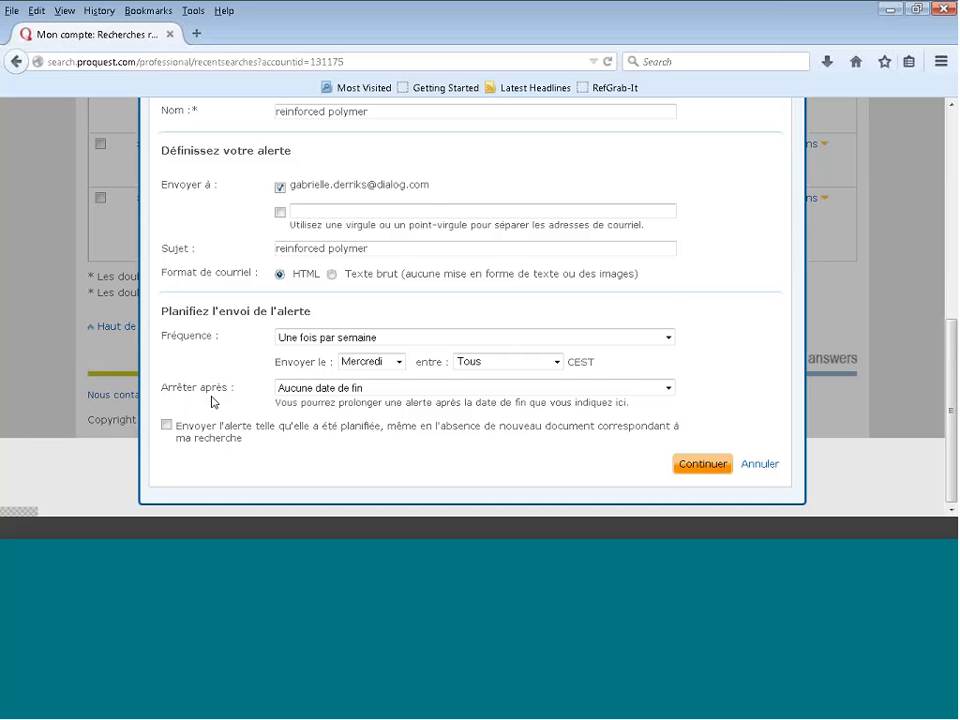
{"action": "left_click", "coordinate": [668, 389]}
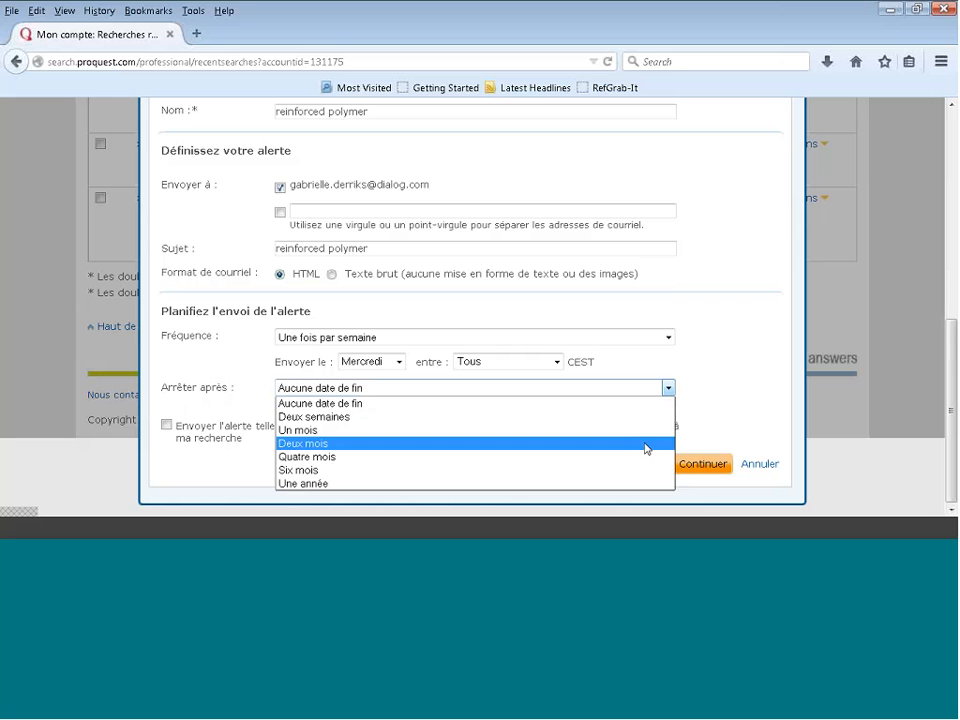
{"action": "left_click", "coordinate": [715, 396]}
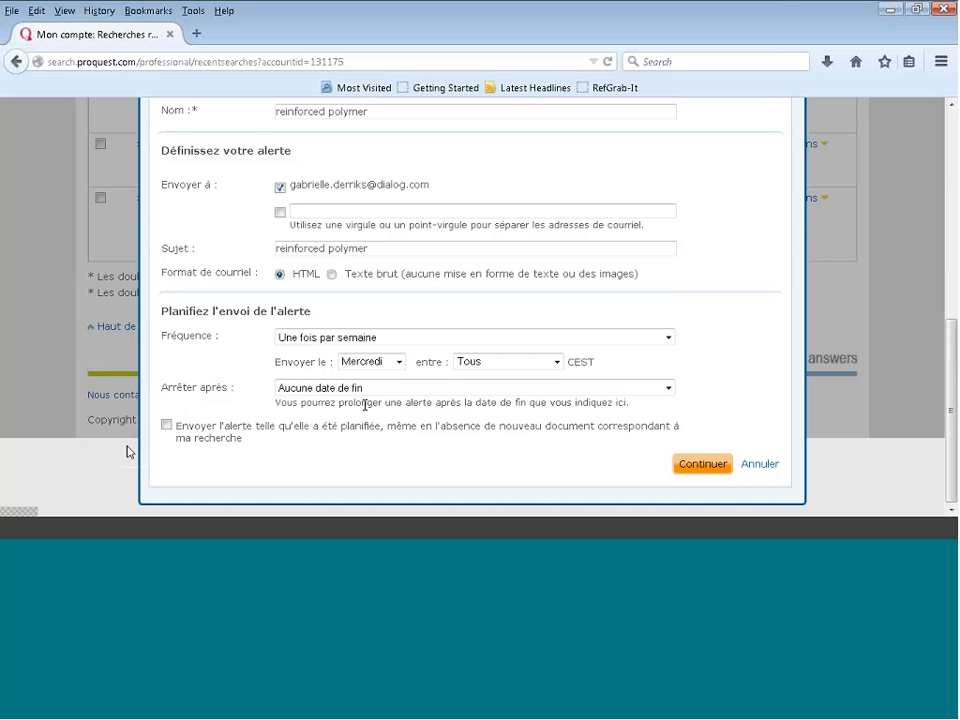
Step: Toggle sending the scheduled alert even without new matching documents, and continue to the alert's preferences
{"action": "left_click", "coordinate": [166, 425]}
{"action": "left_click", "coordinate": [693, 463]}
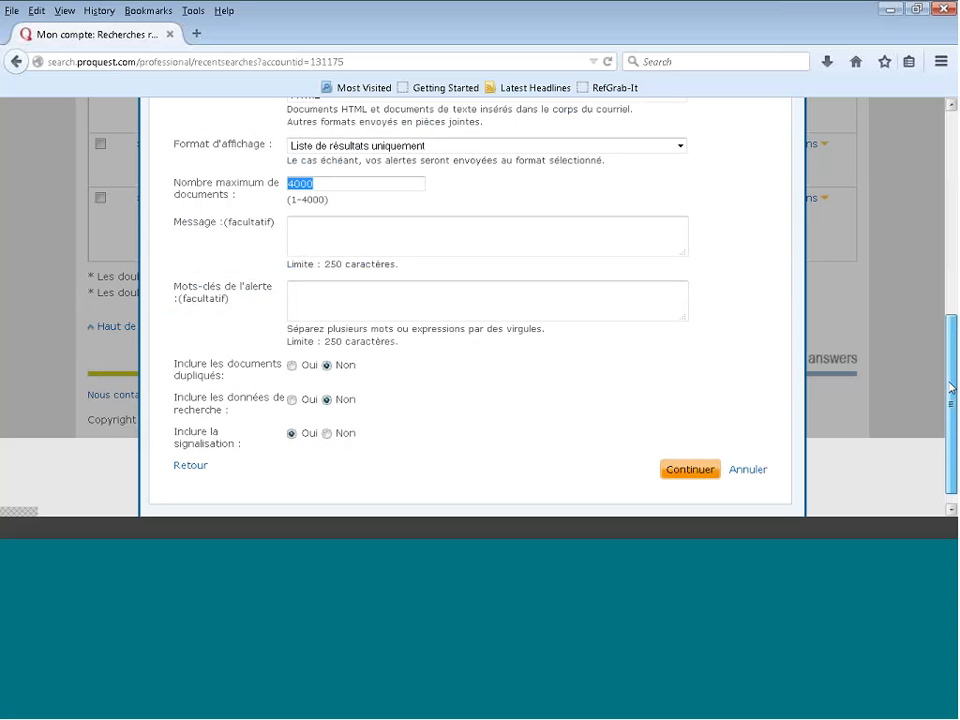
Step: Check the choices for which documents the alert includes and set its display format to Custom
{"action": "scroll", "coordinate": [952, 388], "scroll_direction": "up", "scroll_amount": 4}
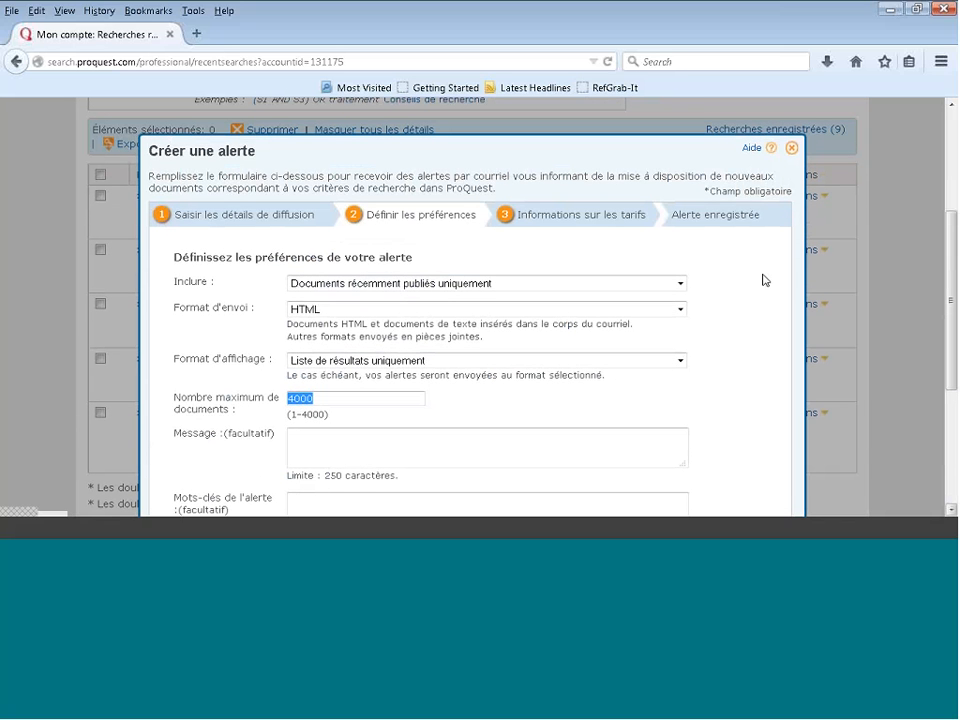
{"action": "left_click", "coordinate": [680, 284]}
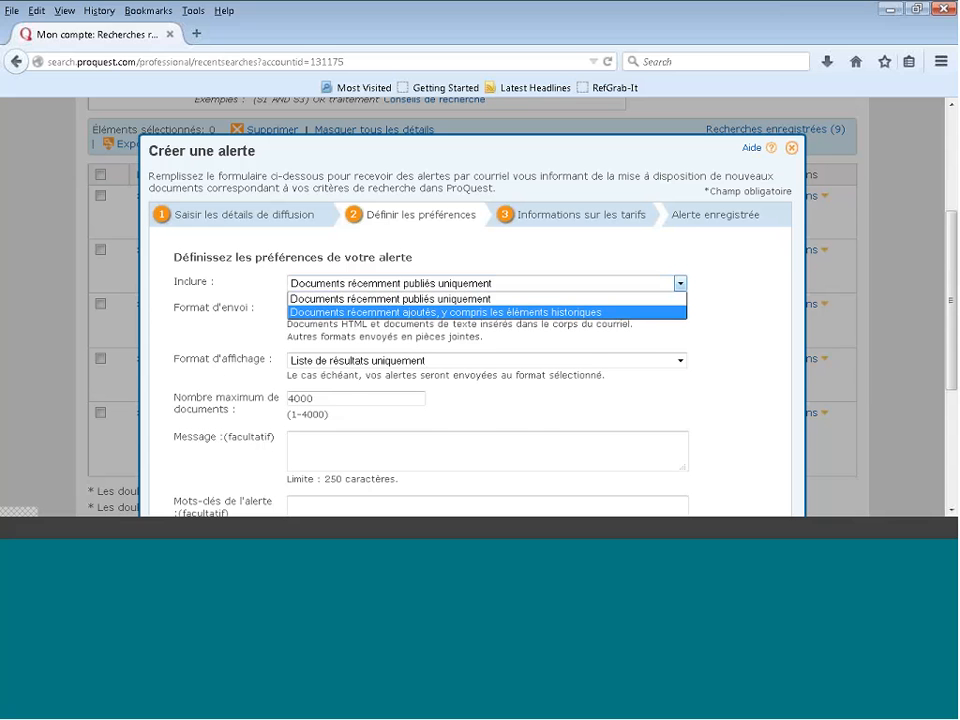
{"action": "left_click", "coordinate": [680, 361]}
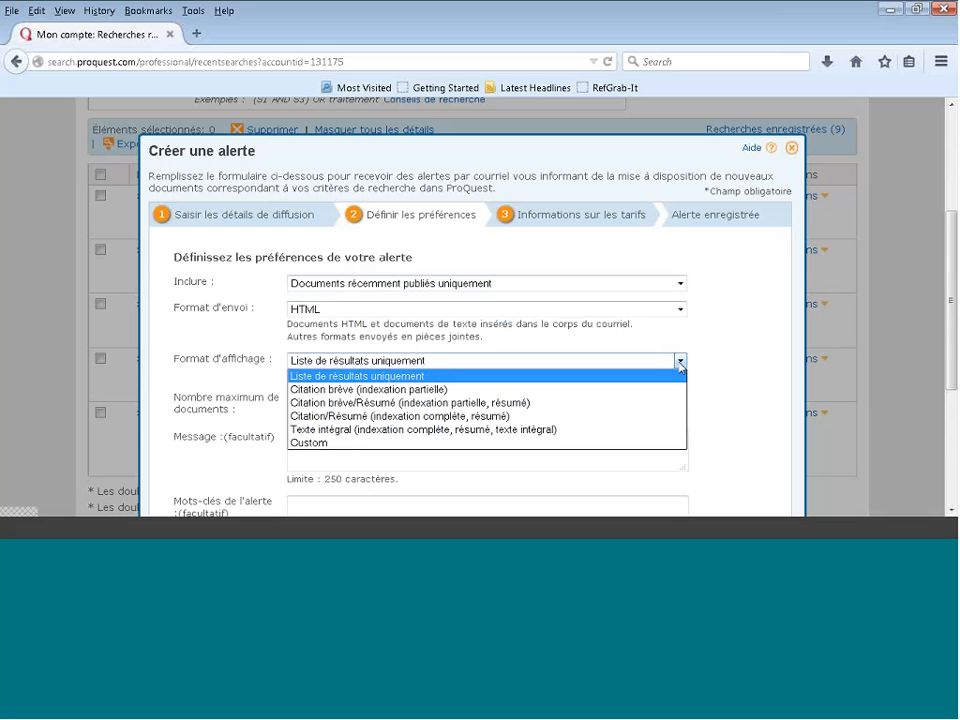
{"action": "left_click", "coordinate": [532, 445]}
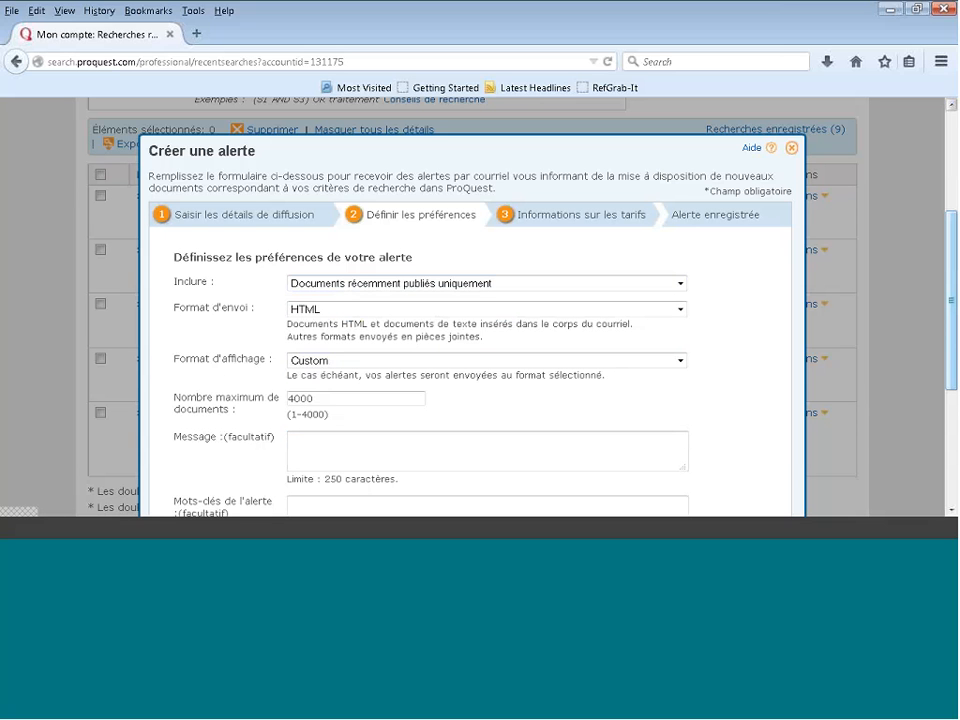
Step: Try the duplicates, search data and "Inclure la signalisation" options, leave them at Non, Non and Oui, and continue to the display format customization
{"action": "left_click_drag", "start_coordinate": [951, 375], "coordinate": [951, 425]}
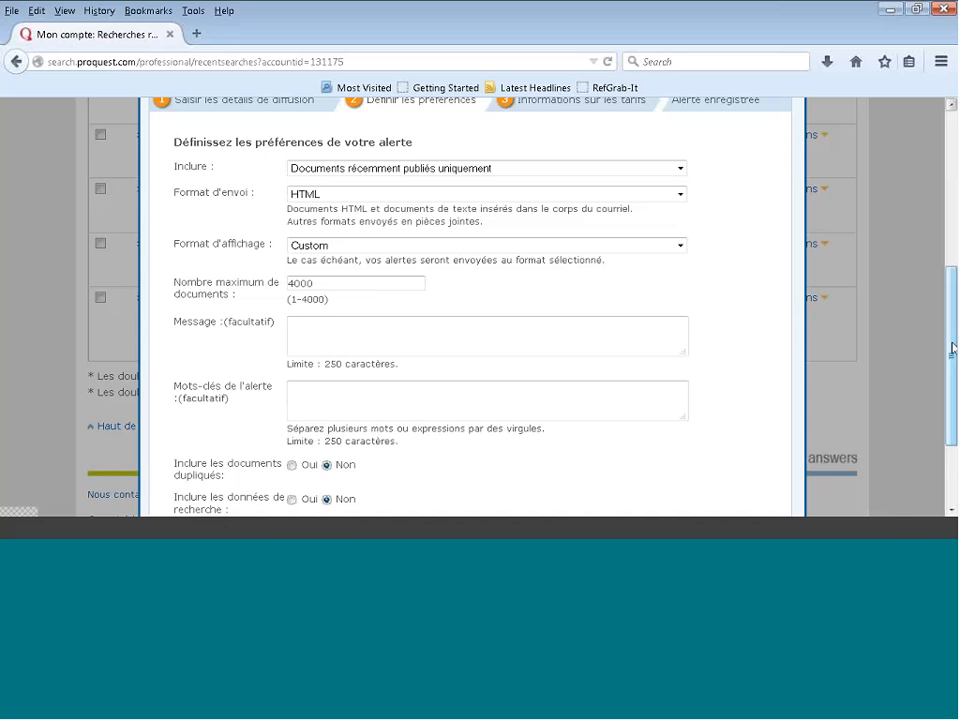
{"action": "left_click_drag", "start_coordinate": [952, 348], "coordinate": [952, 381]}
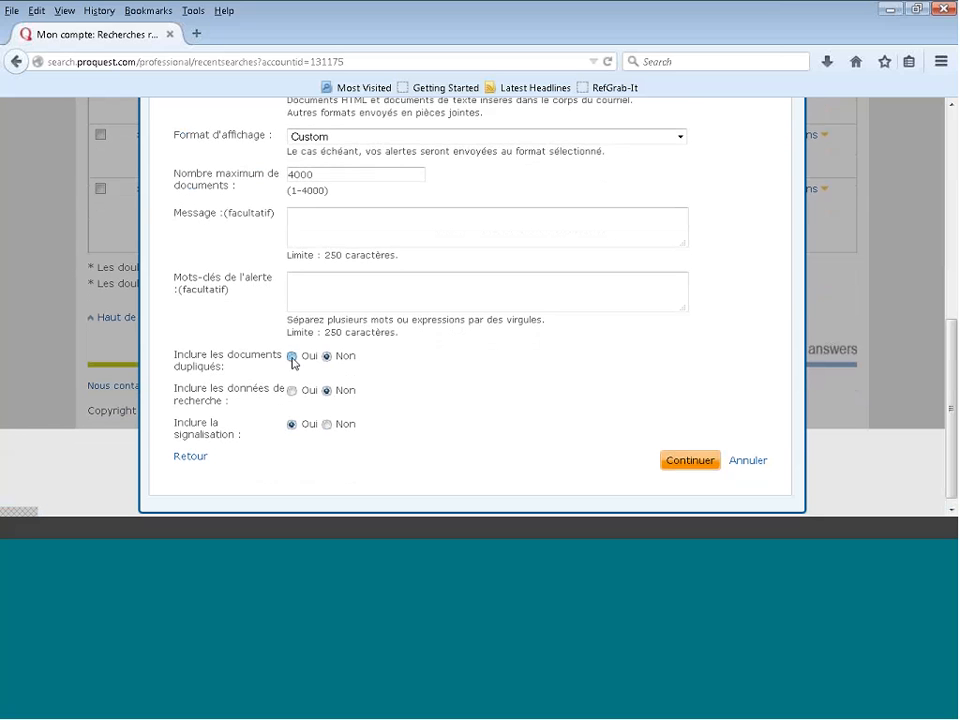
{"action": "left_click", "coordinate": [292, 357]}
{"action": "left_click", "coordinate": [326, 357]}
{"action": "left_click", "coordinate": [292, 391]}
{"action": "left_click", "coordinate": [327, 391]}
{"action": "left_click", "coordinate": [327, 426]}
{"action": "left_click", "coordinate": [292, 426]}
{"action": "left_click", "coordinate": [690, 461]}
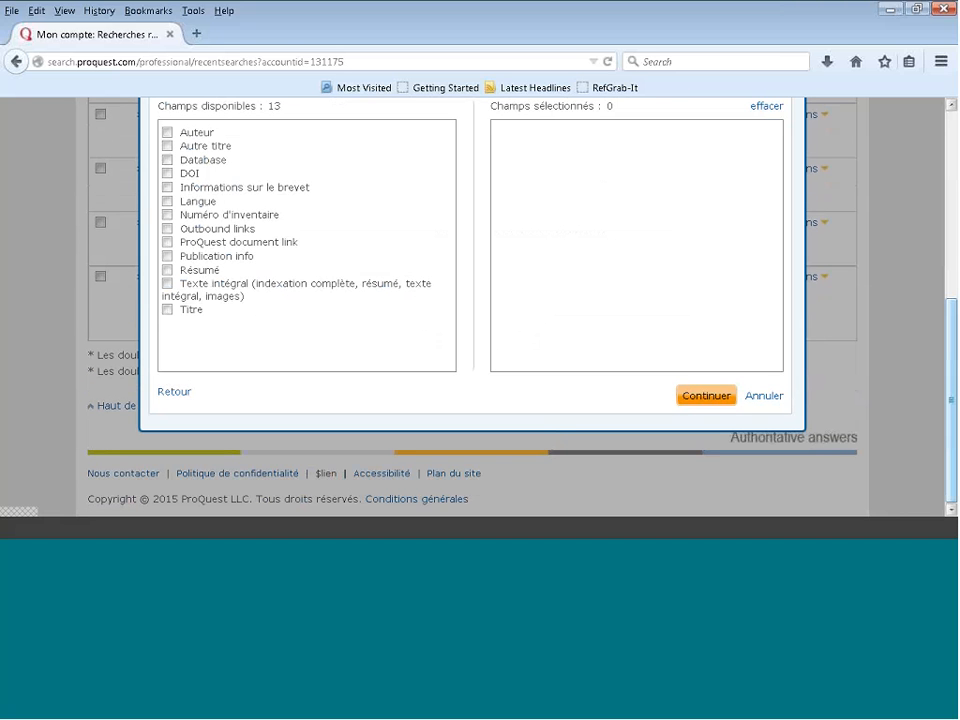
Step: Select the display fields Auteur, Database, DOI, Outbound links, Publication info, Titre and Résumé for the custom format
{"action": "left_click_drag", "start_coordinate": [952, 342], "coordinate": [952, 241]}
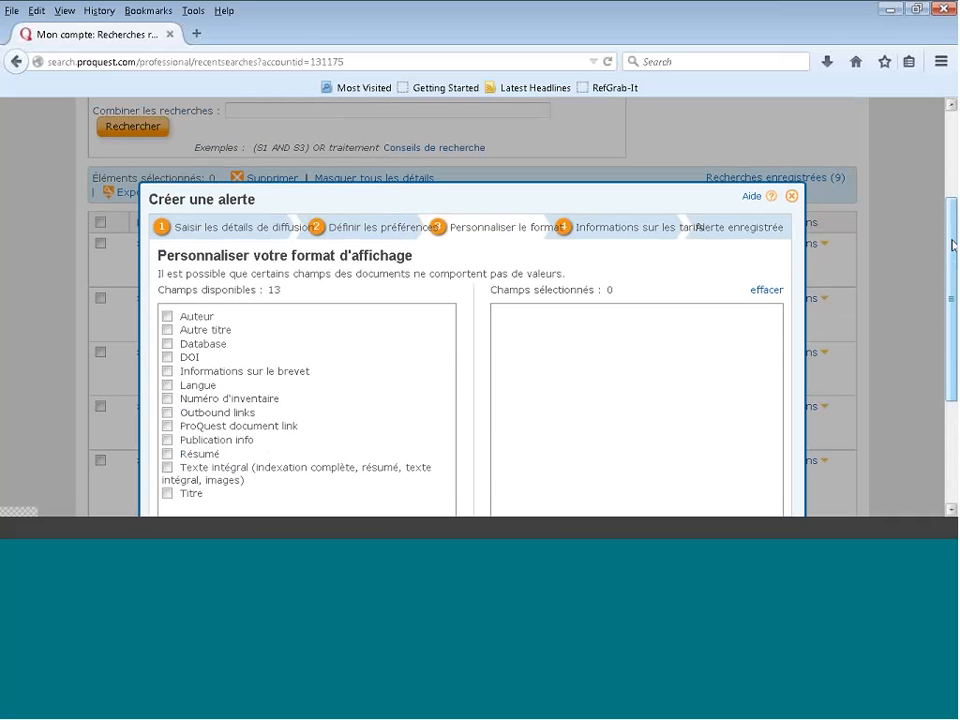
{"action": "left_click", "coordinate": [167, 317]}
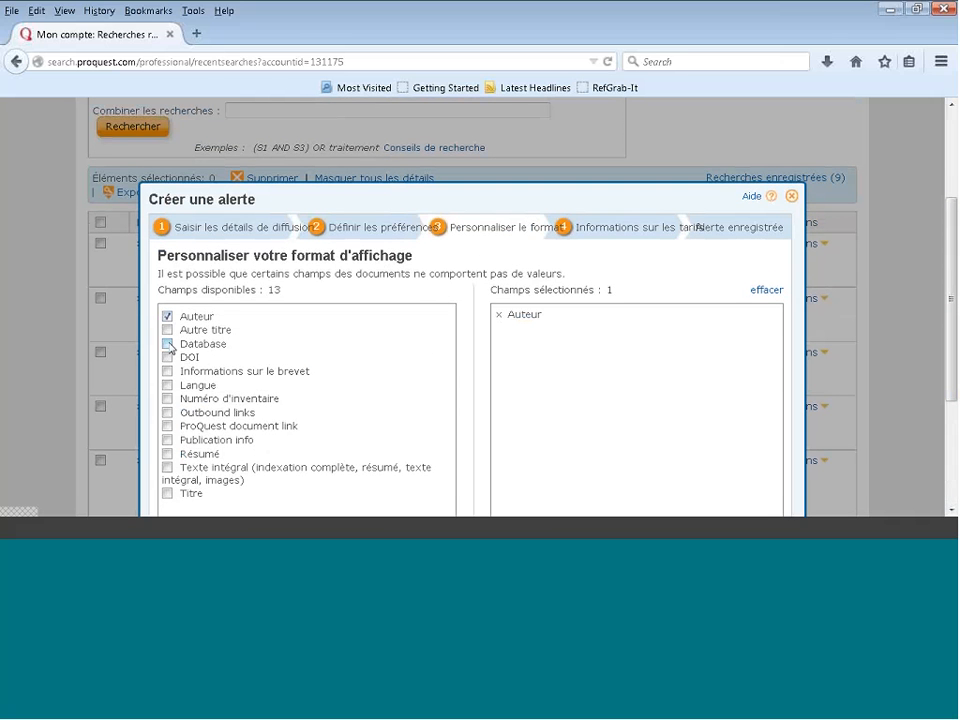
{"action": "left_click", "coordinate": [167, 344]}
{"action": "left_click", "coordinate": [167, 358]}
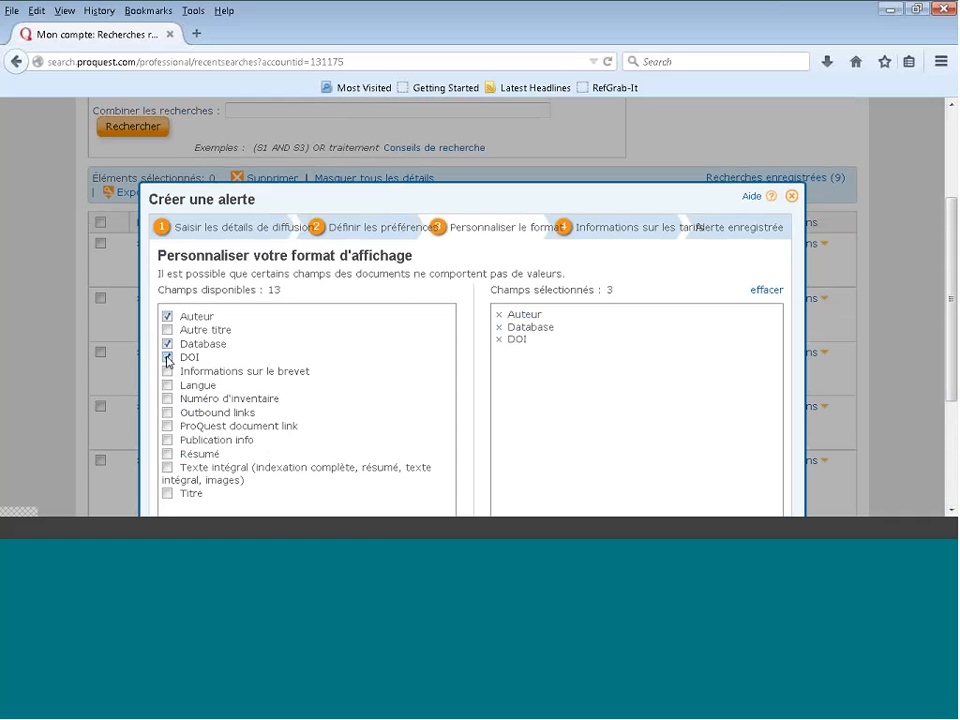
{"action": "left_click", "coordinate": [167, 413]}
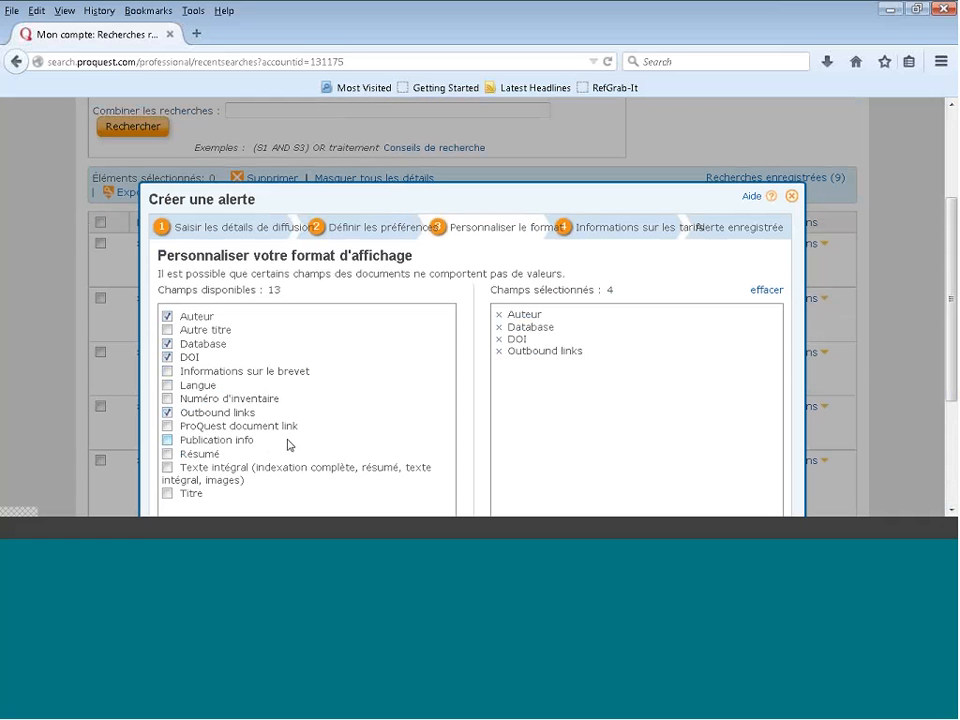
{"action": "left_click", "coordinate": [168, 441]}
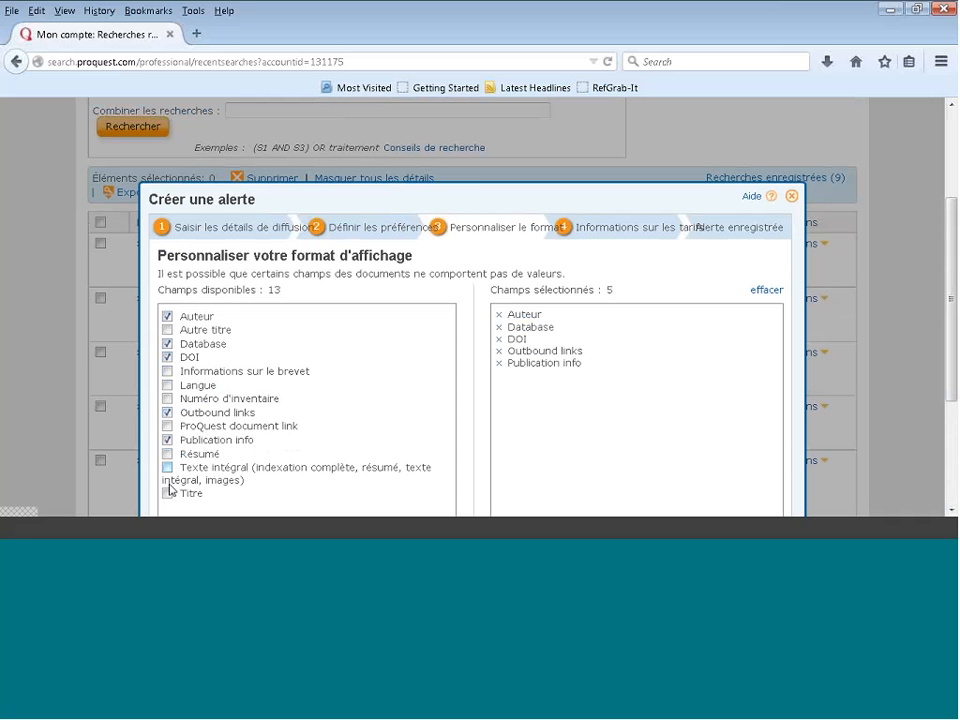
{"action": "left_click", "coordinate": [167, 493]}
{"action": "left_click", "coordinate": [167, 459]}
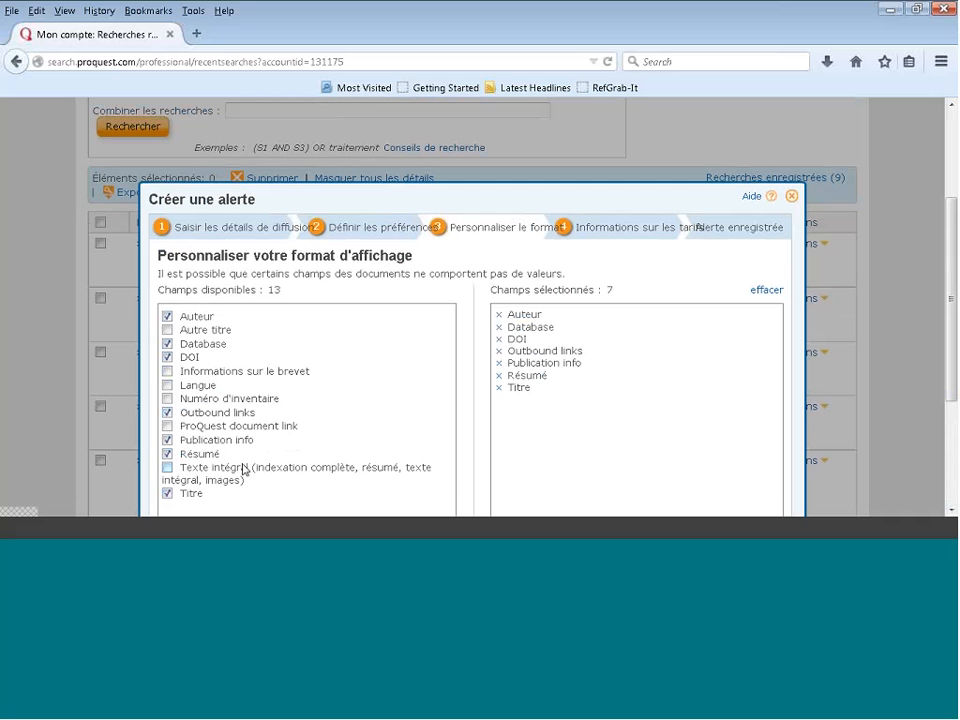
Step: Accept the custom display fields, create the alert from the pricing information page and close the confirmation
{"action": "left_click_drag", "start_coordinate": [948, 327], "coordinate": [949, 379]}
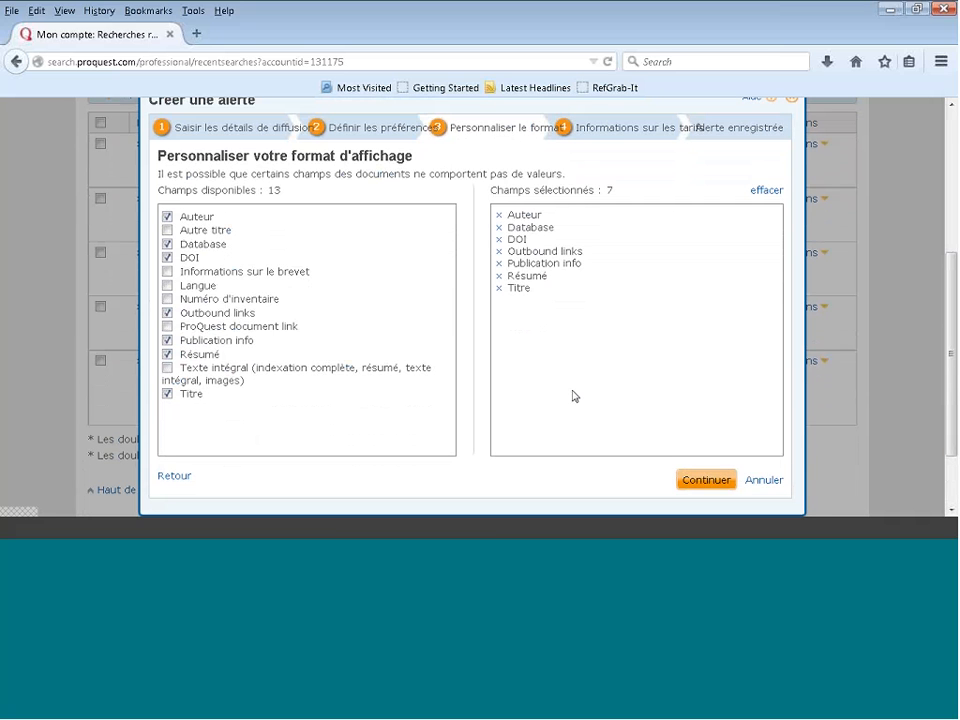
{"action": "left_click", "coordinate": [699, 480]}
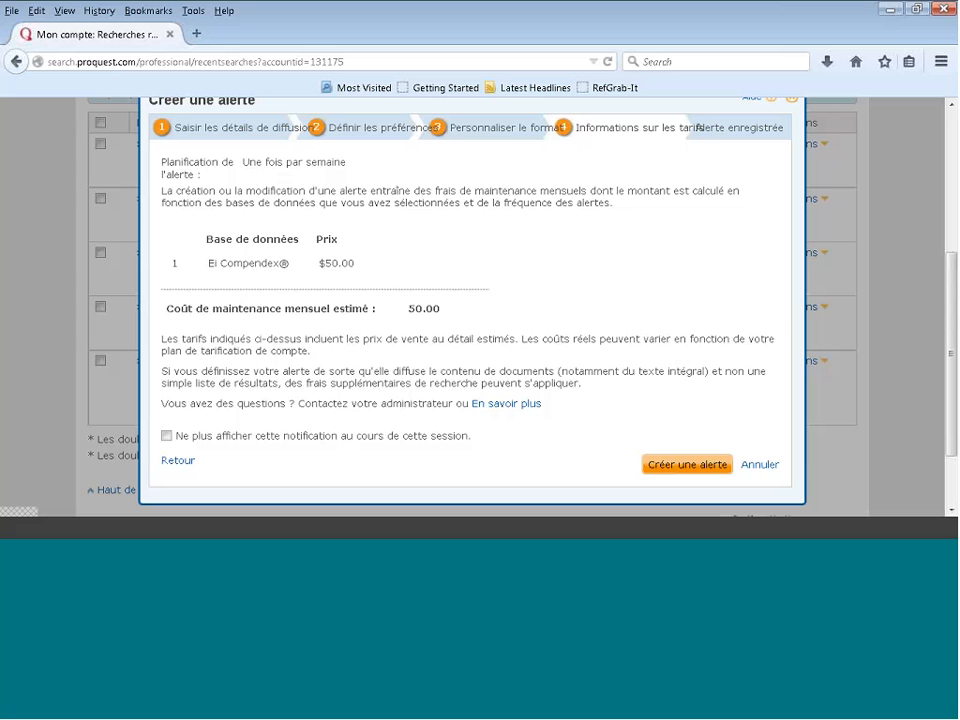
{"action": "left_click", "coordinate": [693, 466]}
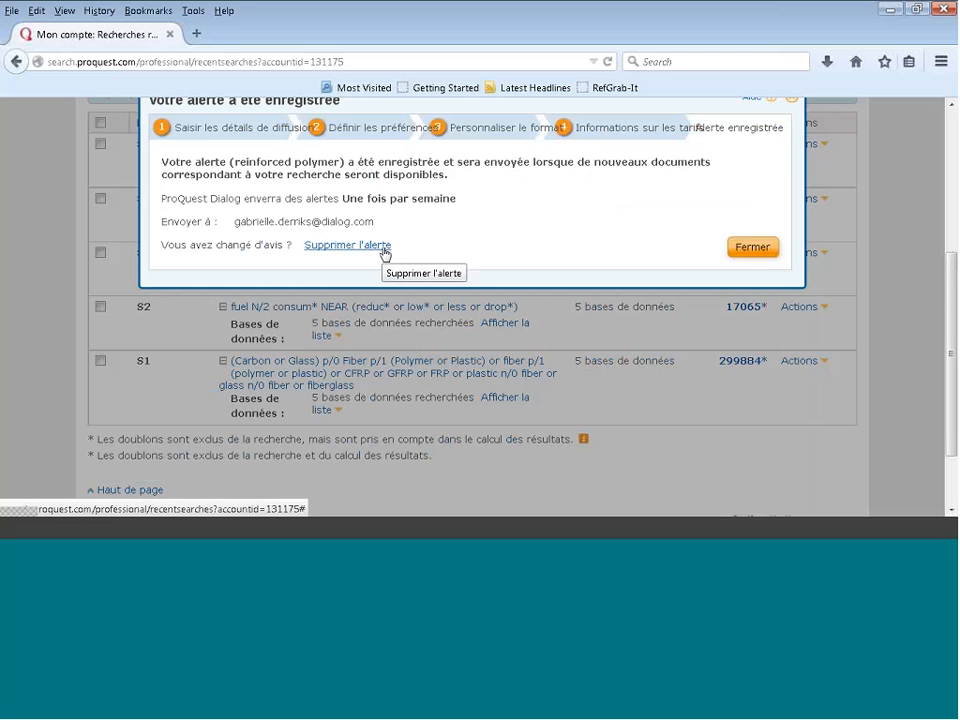
{"action": "left_click", "coordinate": [760, 250]}
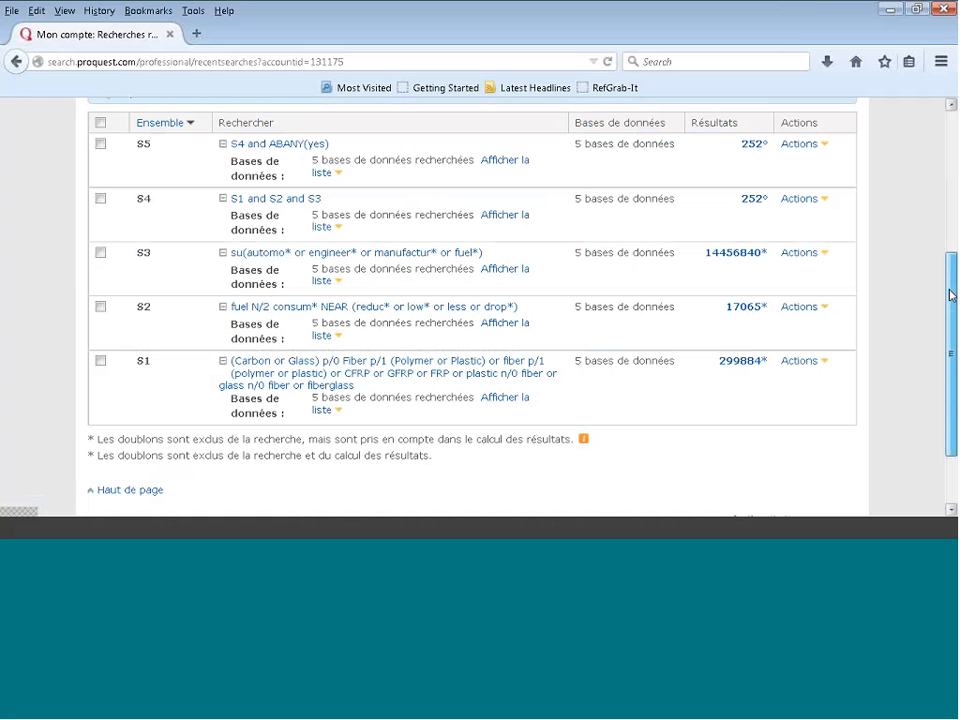
Step: Open the list of saved alerts in the Mon compte area
{"action": "left_click_drag", "start_coordinate": [950, 295], "coordinate": [945, 163]}
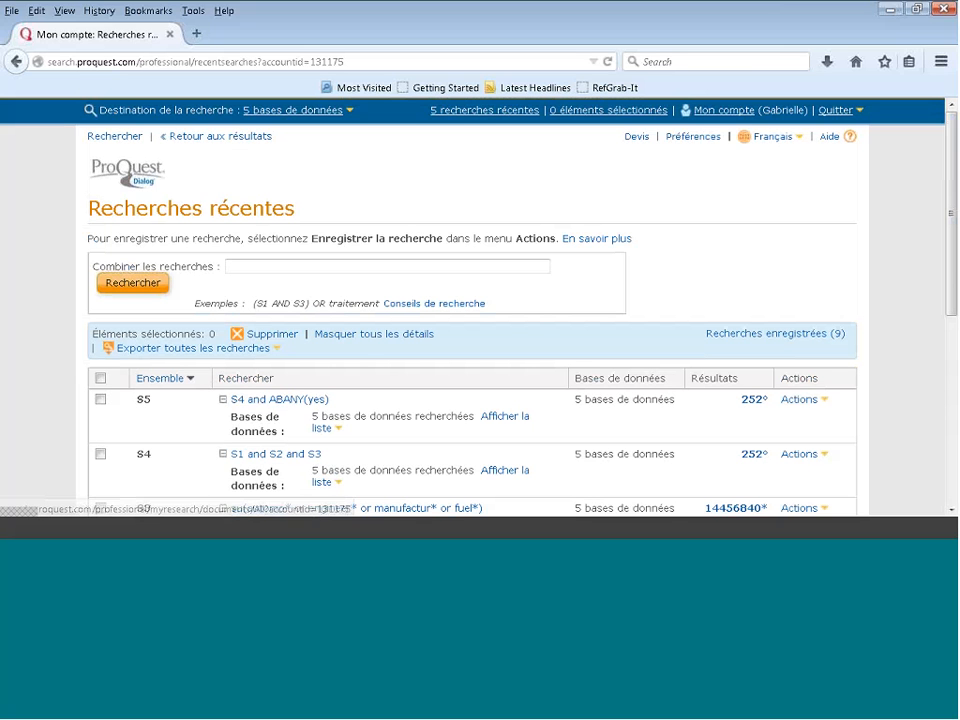
{"action": "left_click", "coordinate": [712, 111]}
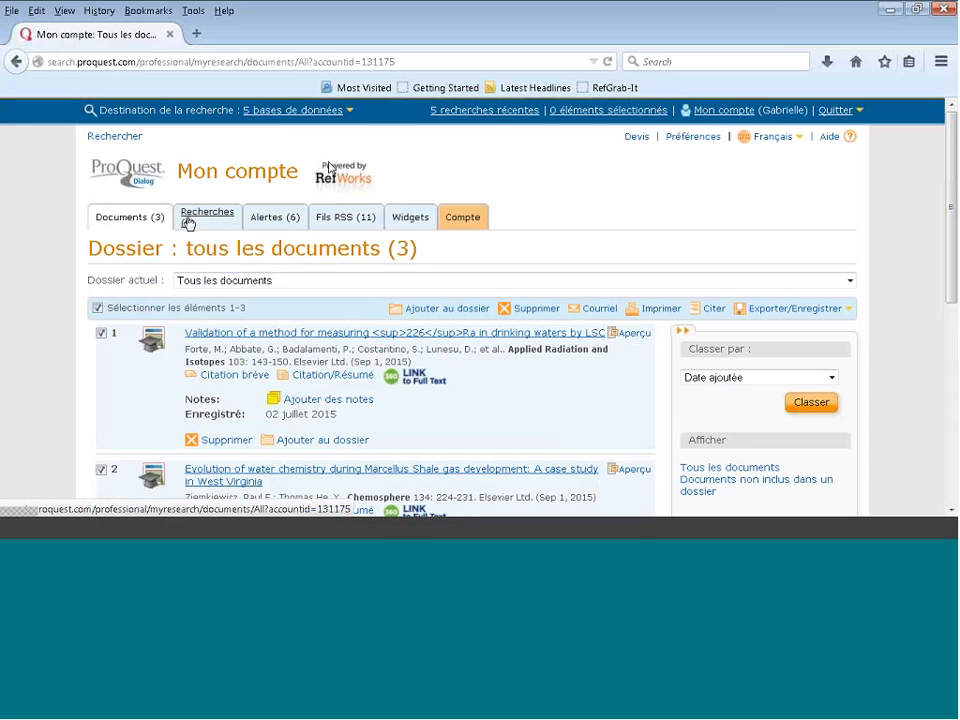
{"action": "left_click", "coordinate": [255, 226]}
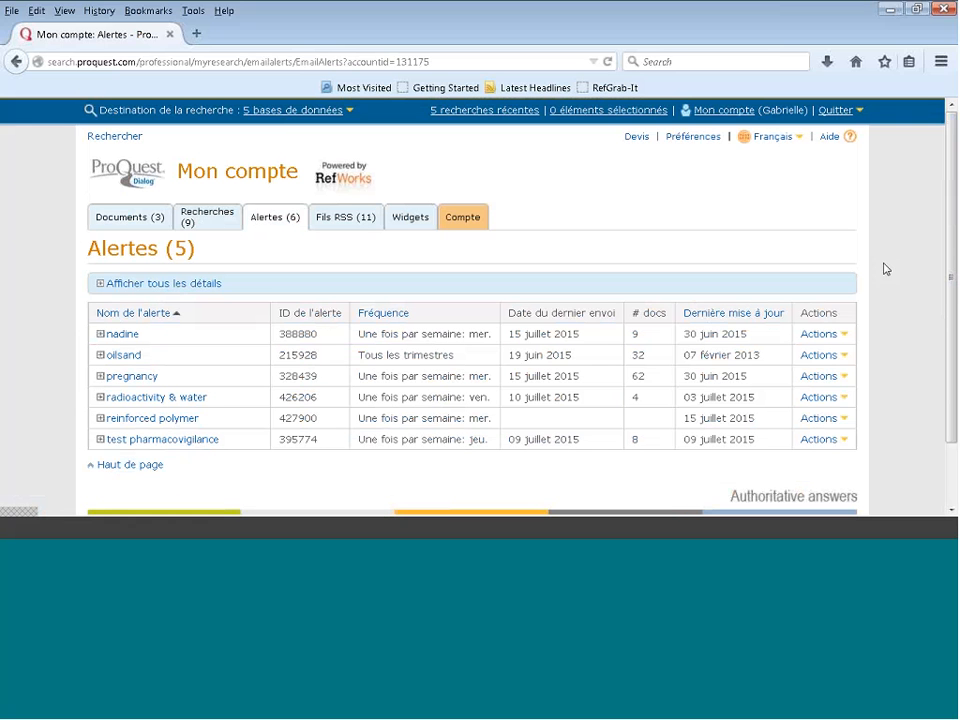
Step: Examine the first alert's sending history, select the 2015-07-01 entry as a resend example, and cancel without sending
{"action": "scroll", "coordinate": [953, 254], "scroll_direction": "down", "scroll_amount": 1}
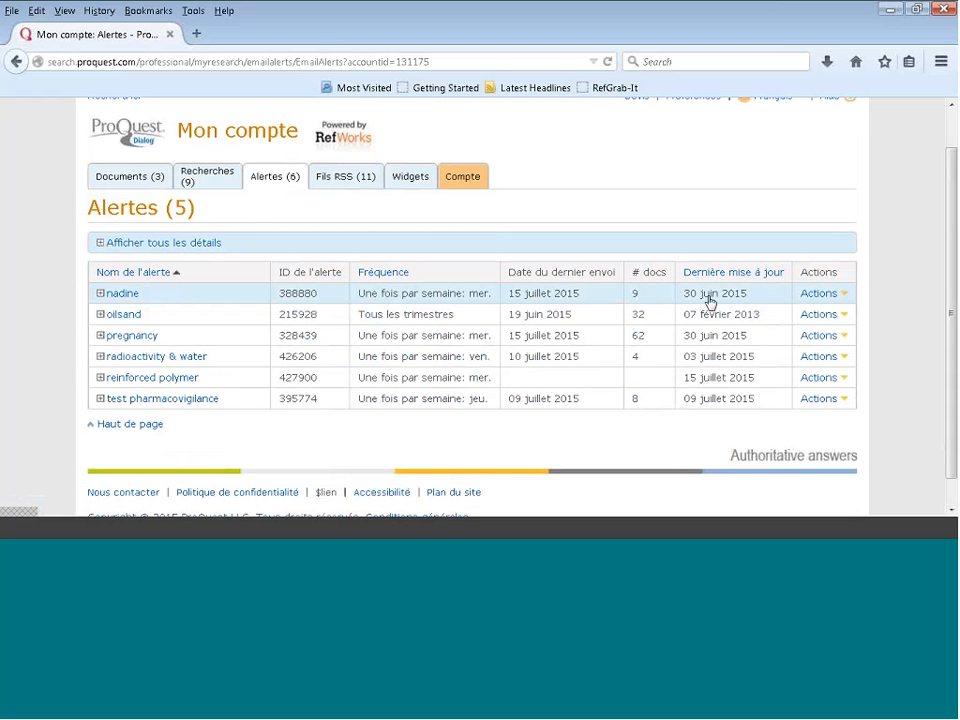
{"action": "left_click", "coordinate": [815, 294]}
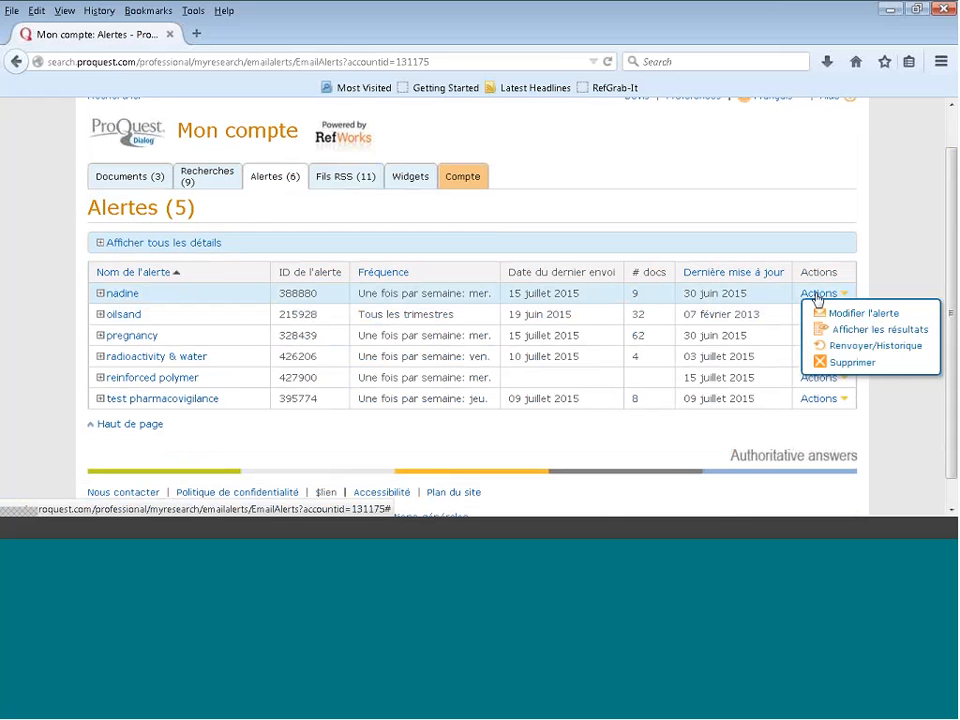
{"action": "left_click", "coordinate": [839, 346]}
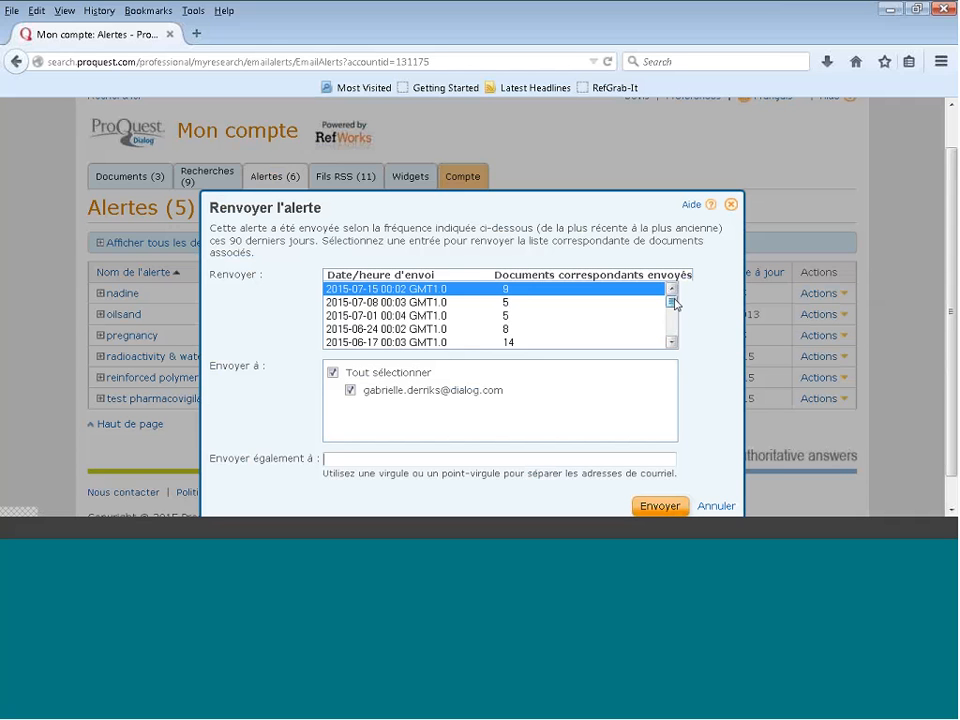
{"action": "left_click_drag", "start_coordinate": [673, 303], "coordinate": [673, 334]}
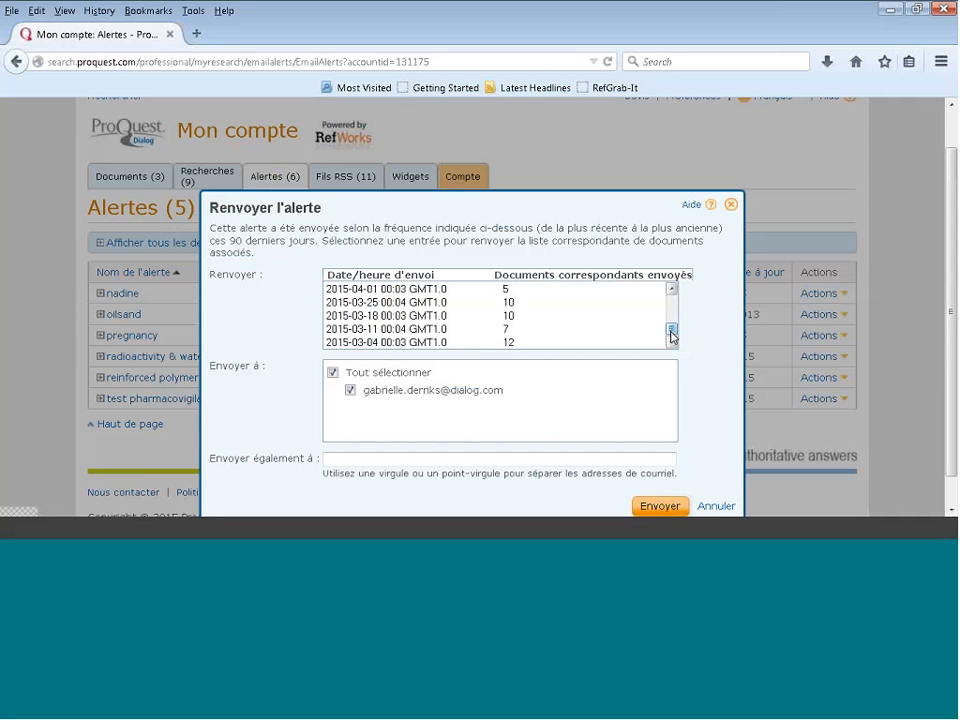
{"action": "left_click_drag", "start_coordinate": [672, 336], "coordinate": [674, 309]}
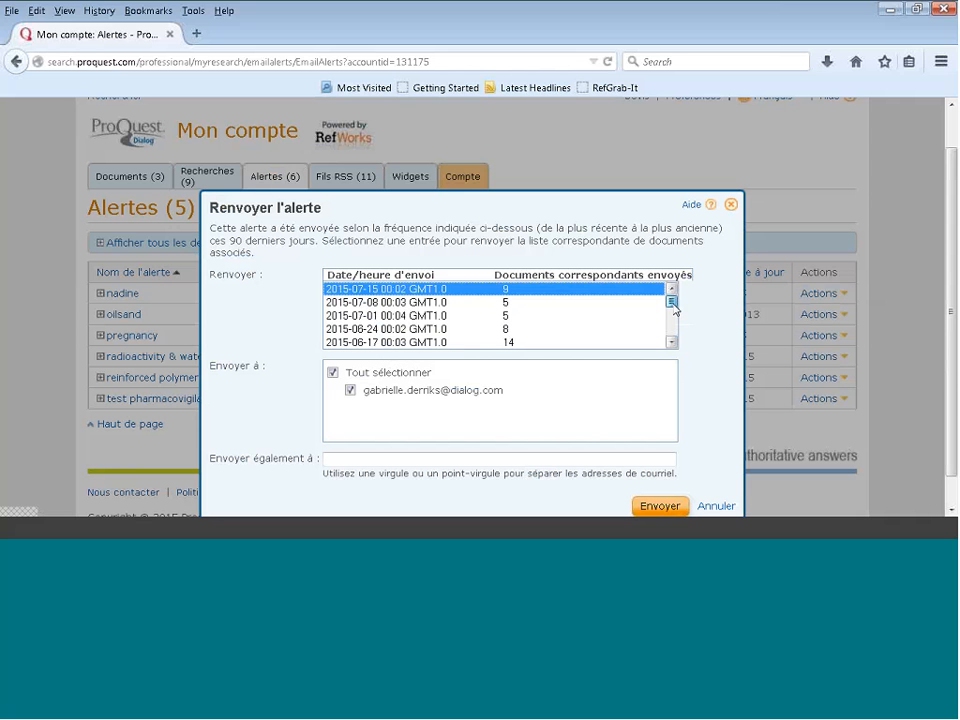
{"action": "left_click", "coordinate": [344, 316], "text": "ctrl"}
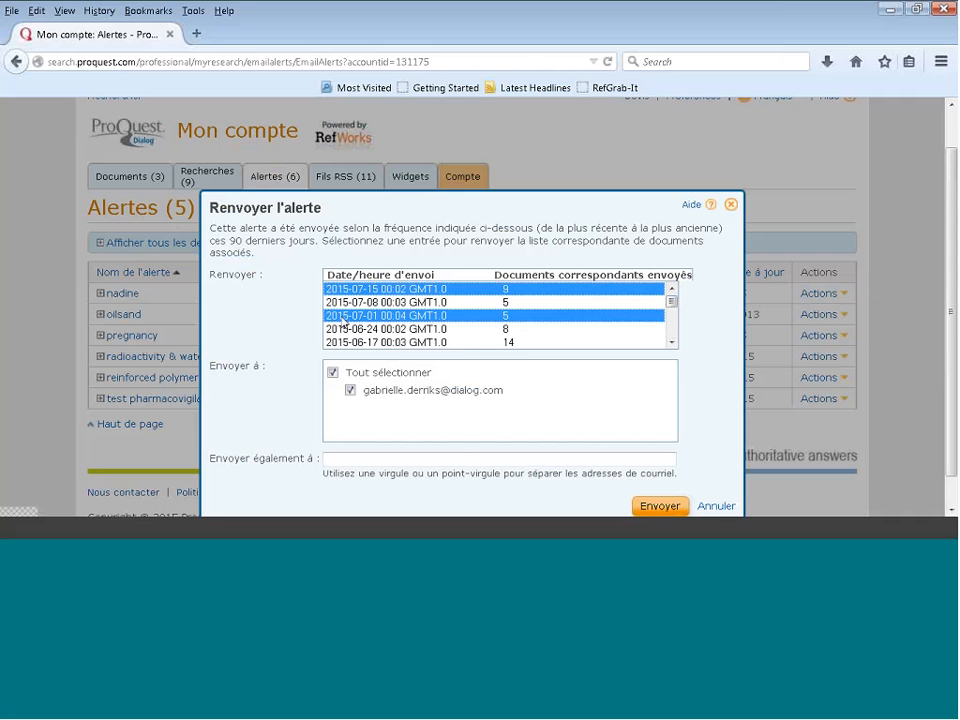
{"action": "left_click", "coordinate": [361, 318]}
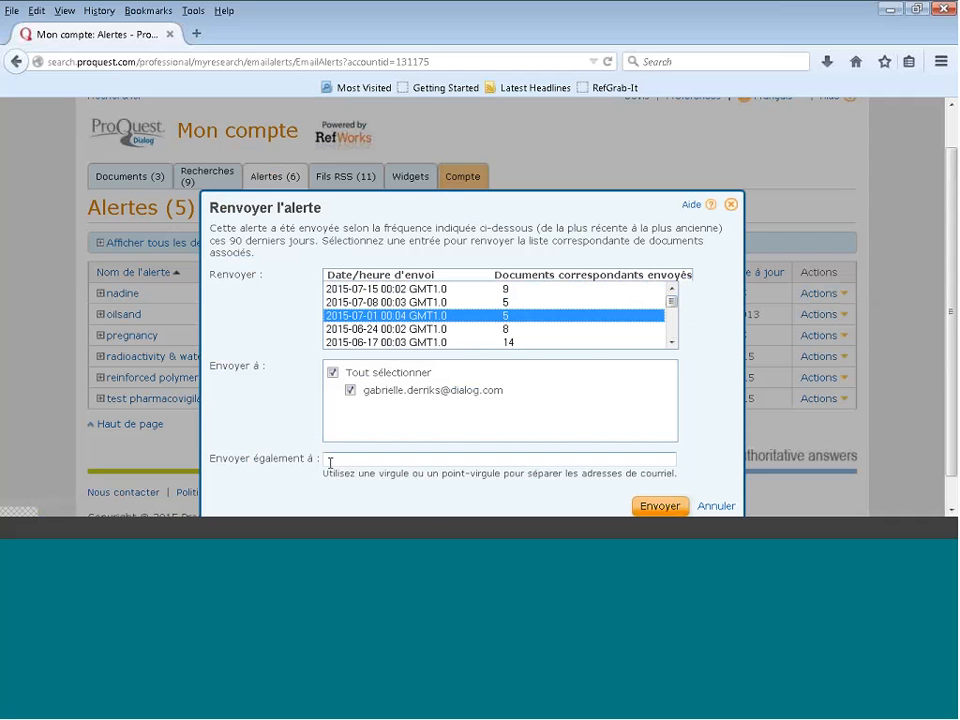
{"action": "left_click", "coordinate": [716, 506]}
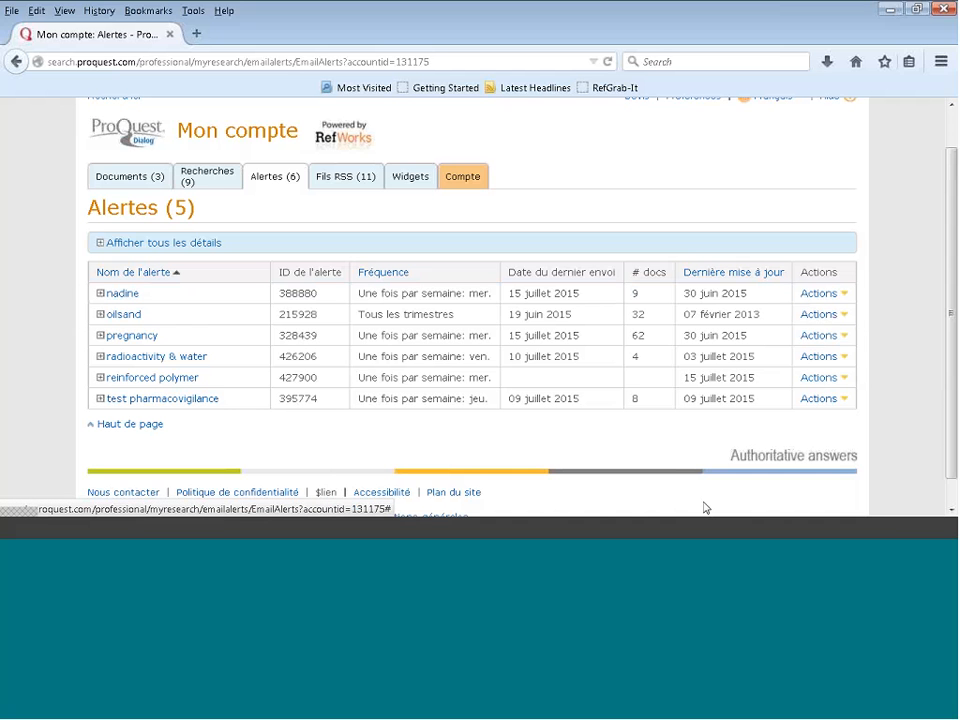
{"action": "left_click", "coordinate": [816, 316]}
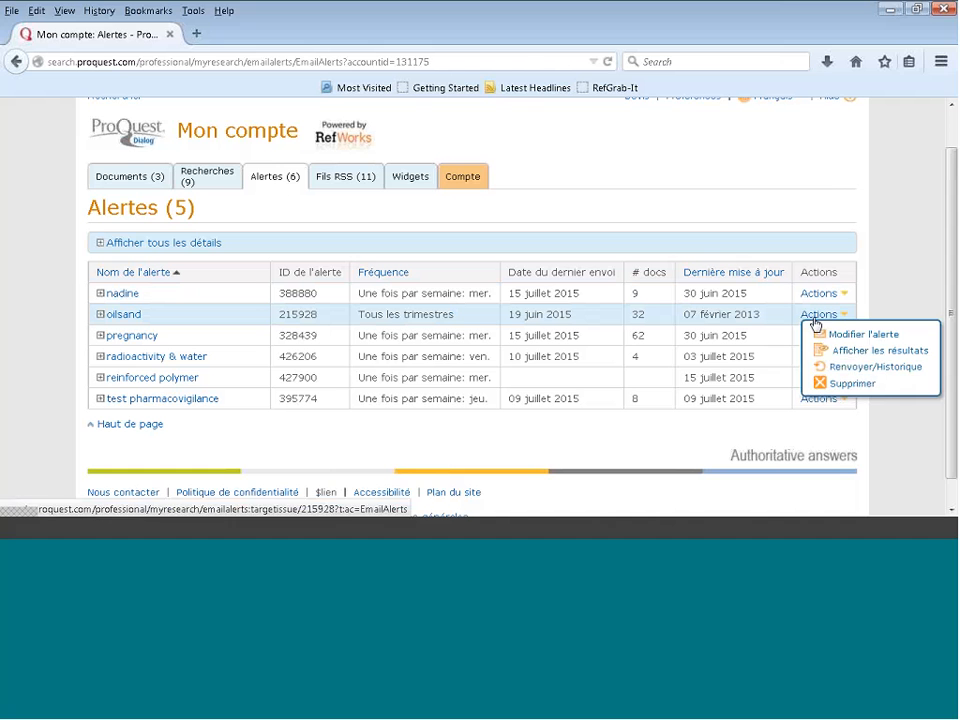
{"action": "left_click", "coordinate": [870, 386]}
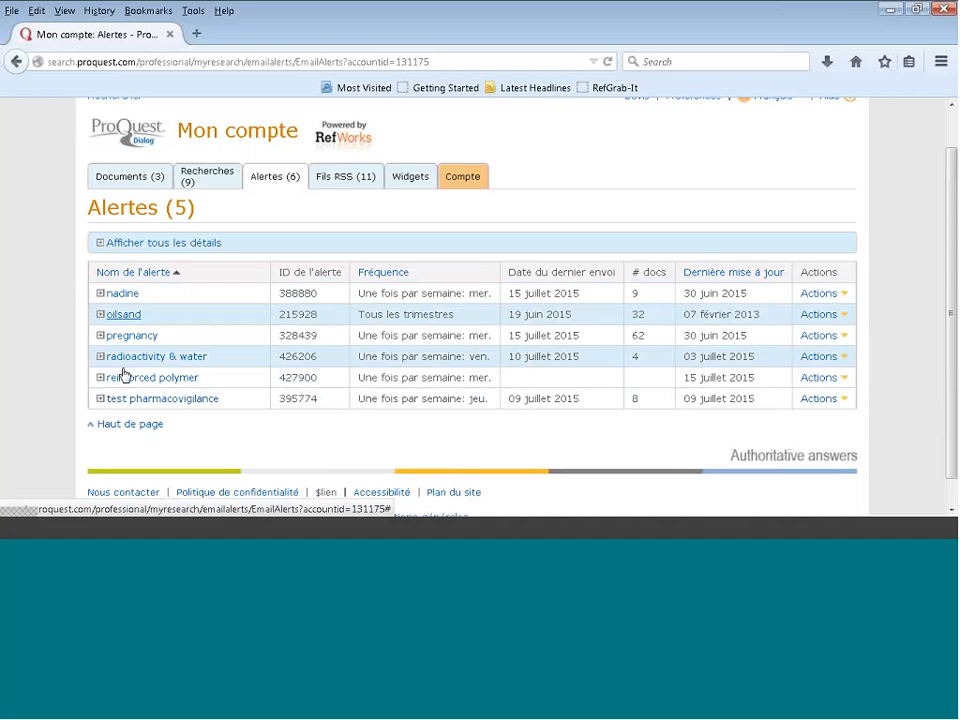
Step: Sort the alerts by name in descending order and open the "reinforced polymer" alert for modification from its expanded details
{"action": "triple_click", "coordinate": [136, 273]}
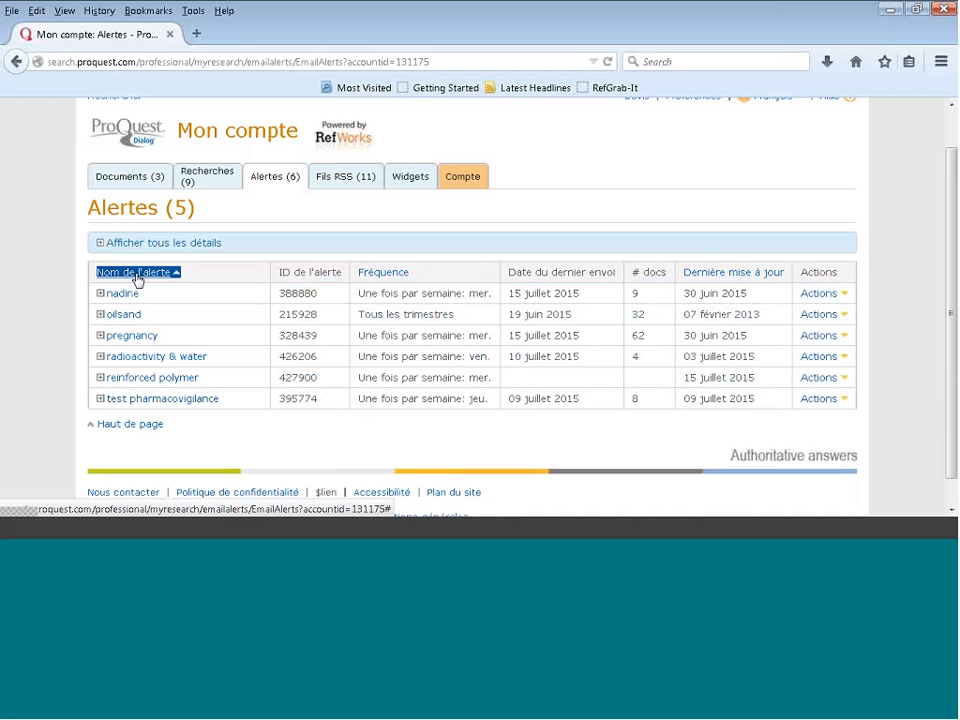
{"action": "left_click", "coordinate": [136, 273]}
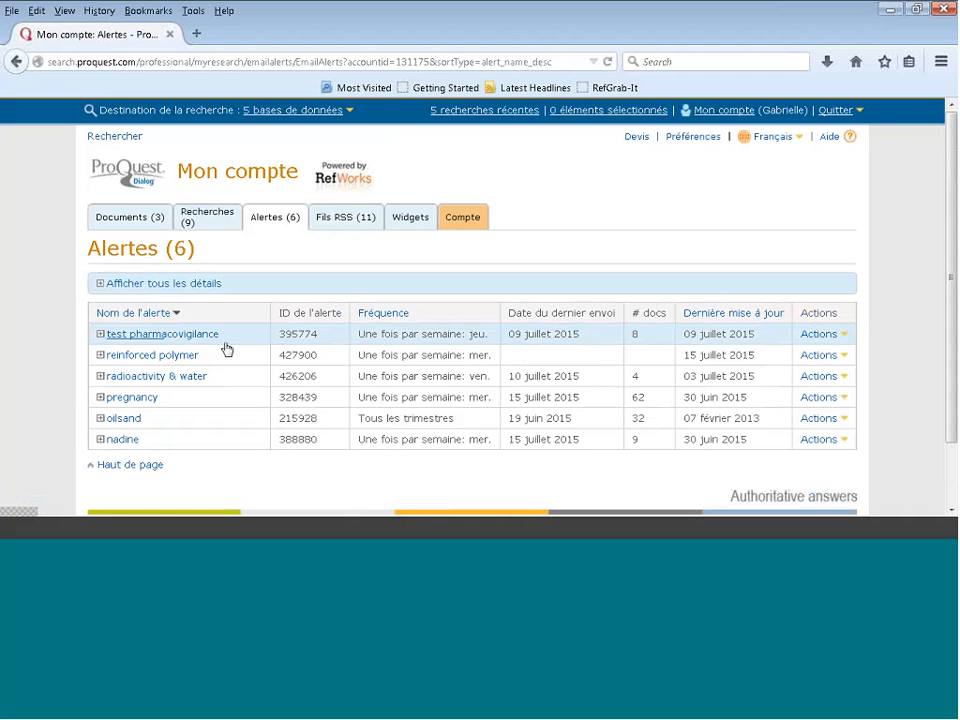
{"action": "left_click", "coordinate": [100, 356]}
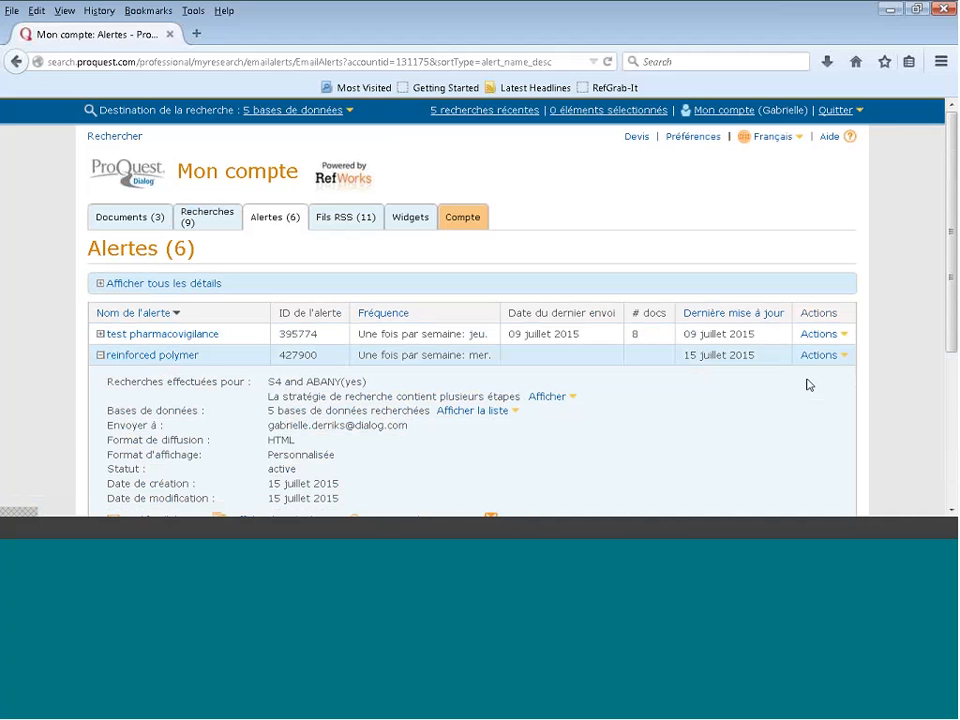
{"action": "left_click_drag", "start_coordinate": [950, 339], "coordinate": [863, 409]}
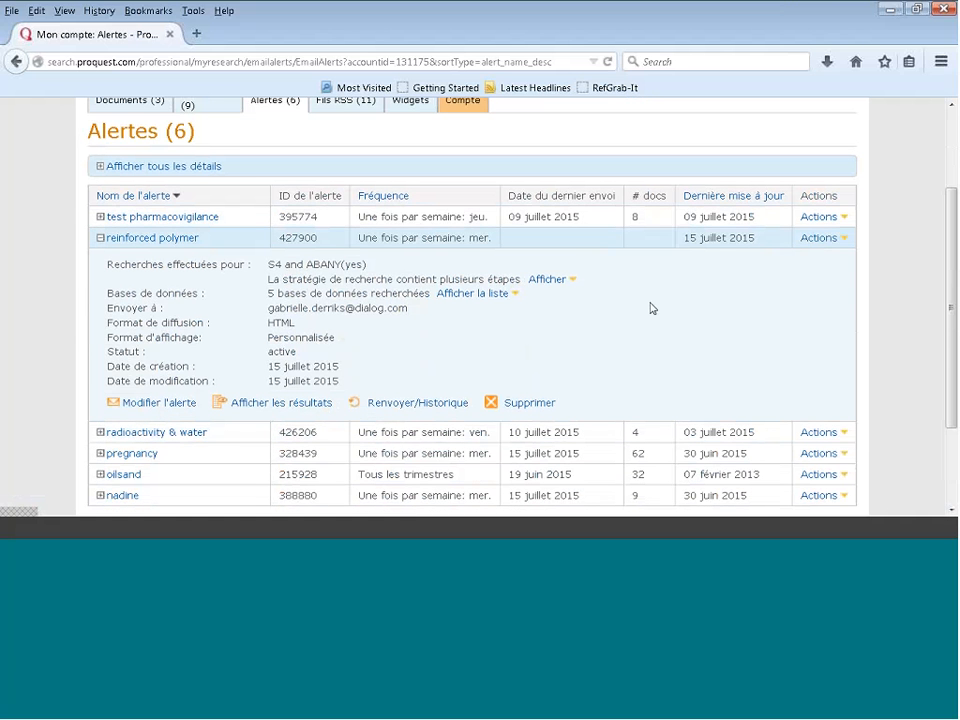
{"action": "left_click", "coordinate": [147, 403]}
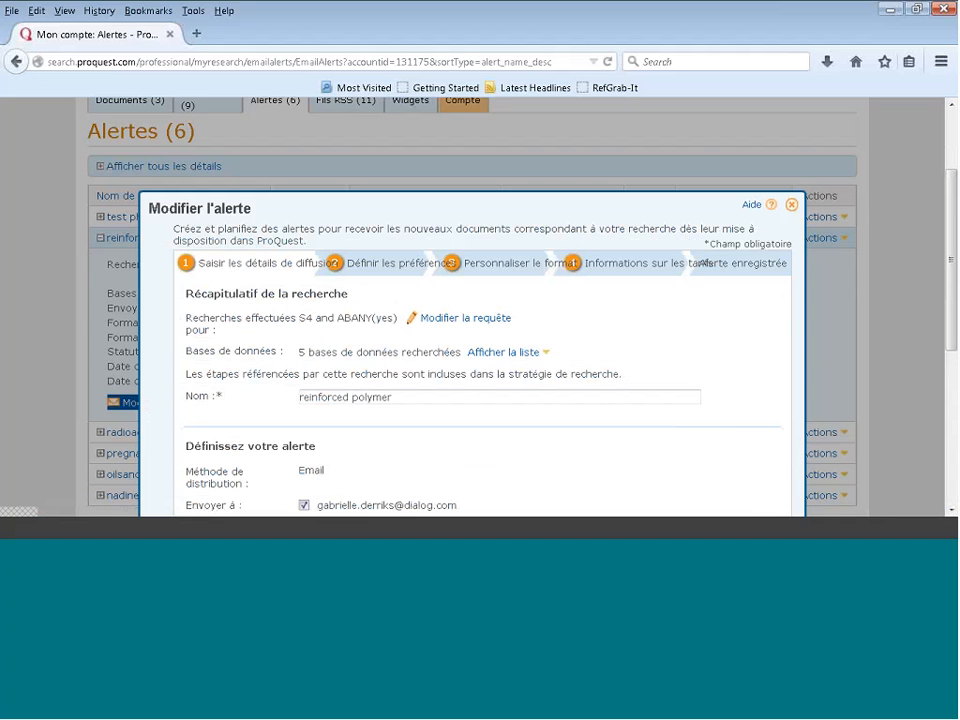
Step: Examine the full search strategy behind the "reinforced polymer" alert, then cancel the query edit and close the alert modification without saving
{"action": "left_click_drag", "start_coordinate": [952, 313], "coordinate": [946, 369]}
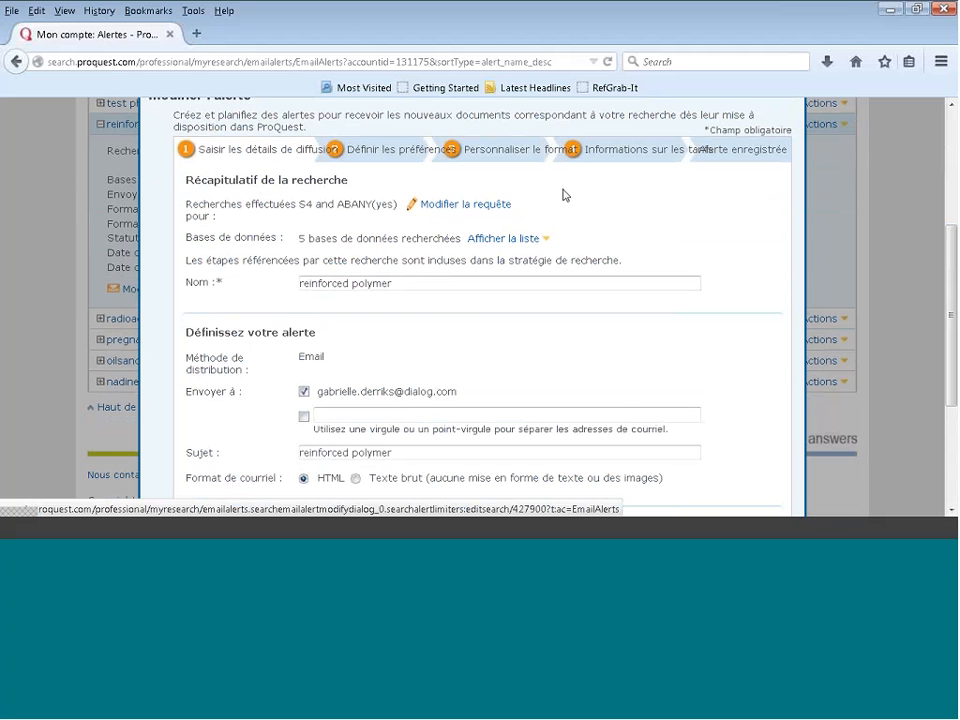
{"action": "left_click", "coordinate": [472, 206]}
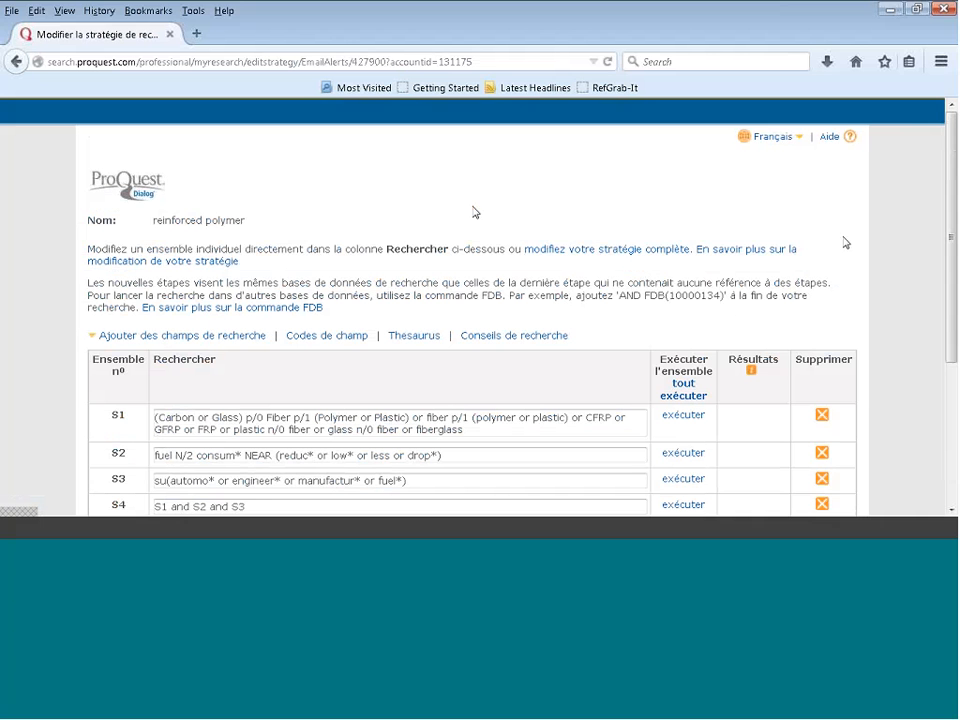
{"action": "left_click_drag", "start_coordinate": [951, 289], "coordinate": [951, 374]}
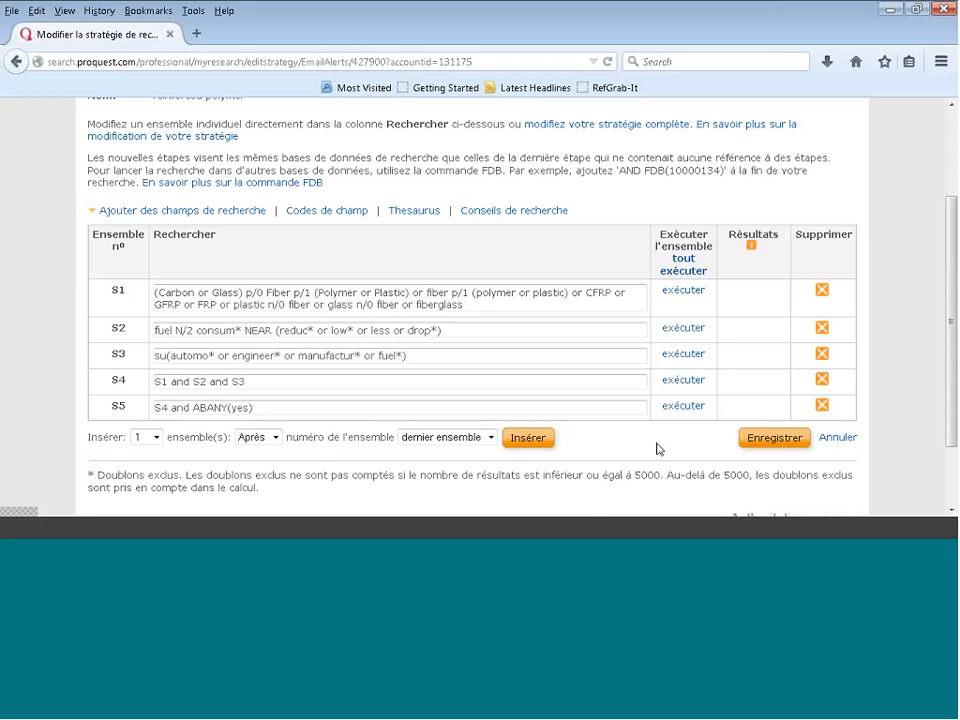
{"action": "left_click", "coordinate": [840, 438]}
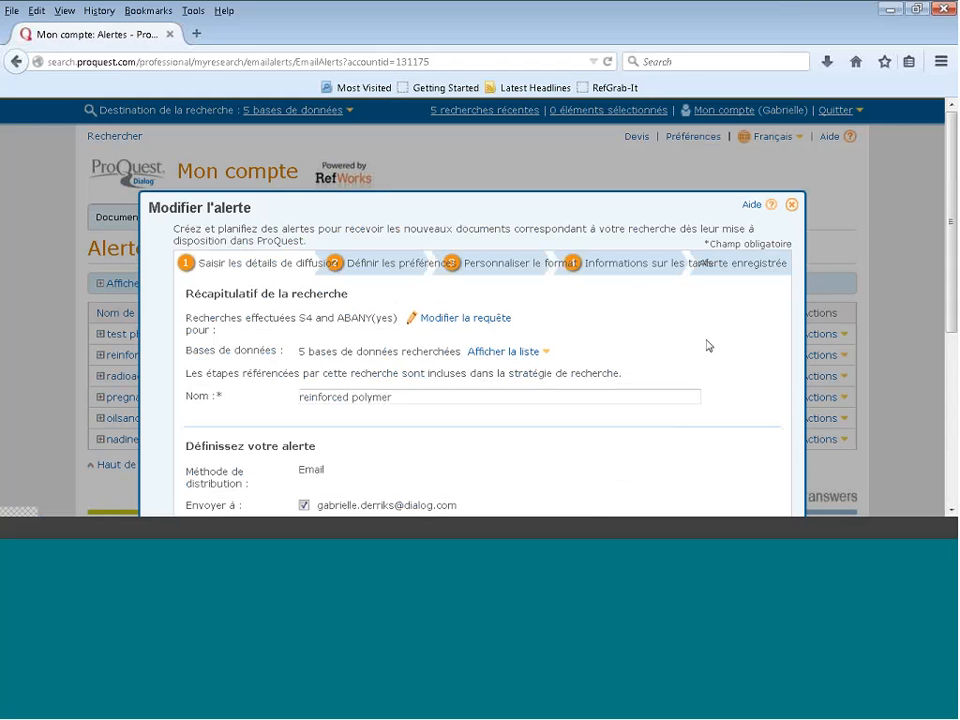
{"action": "left_click", "coordinate": [791, 205]}
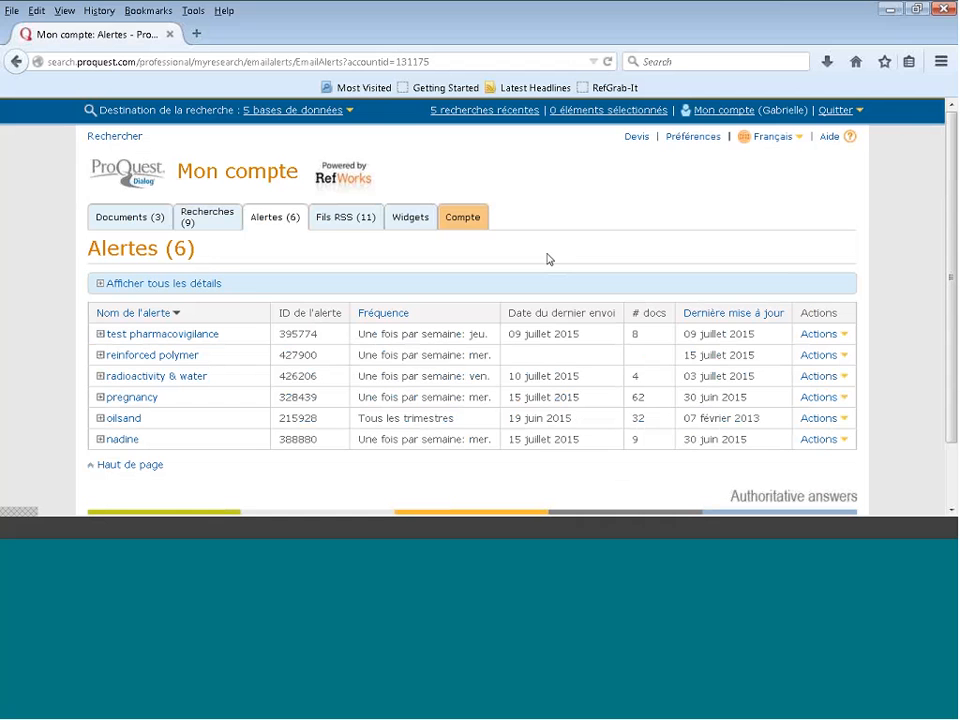
Step: Open the resend and history view (Renvoyer/Historique) for the "test pharmacovigilance" alert
{"action": "left_click", "coordinate": [843, 335]}
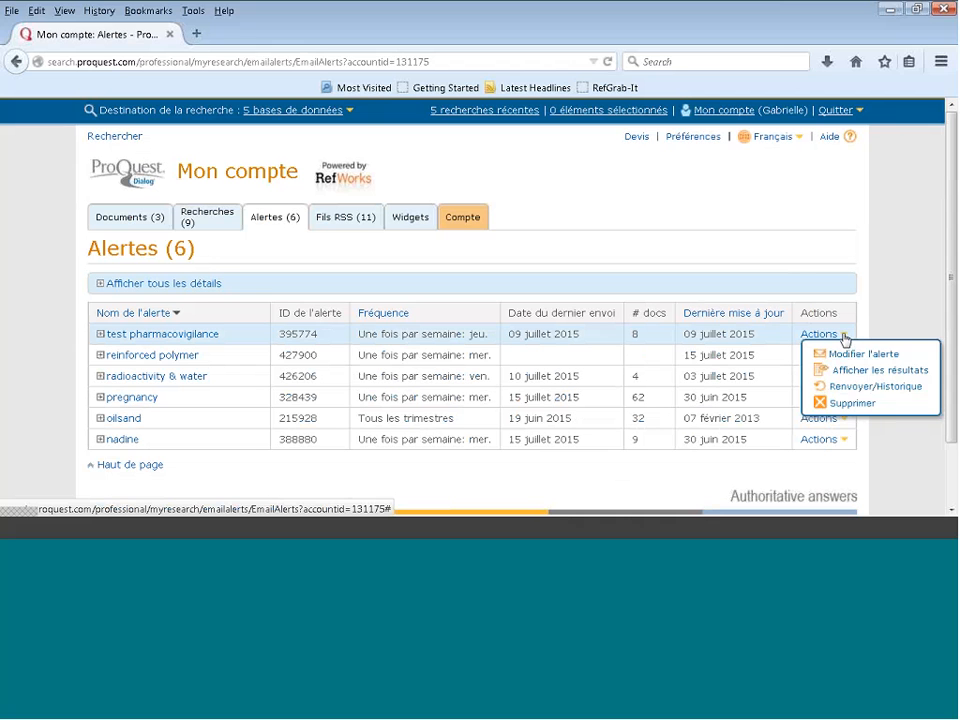
{"action": "left_click", "coordinate": [835, 388]}
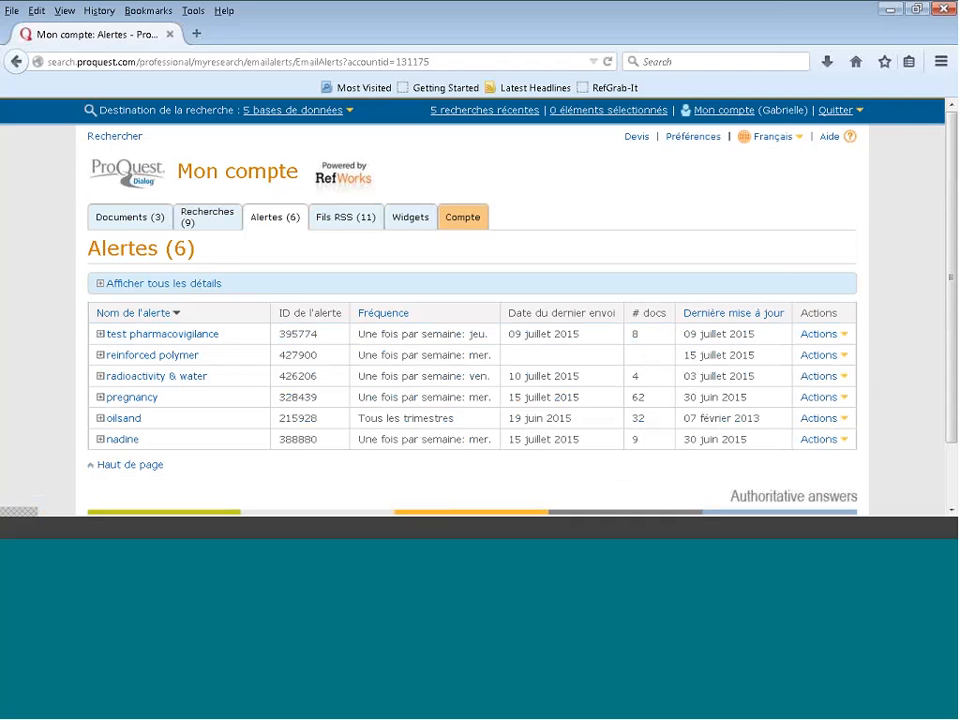